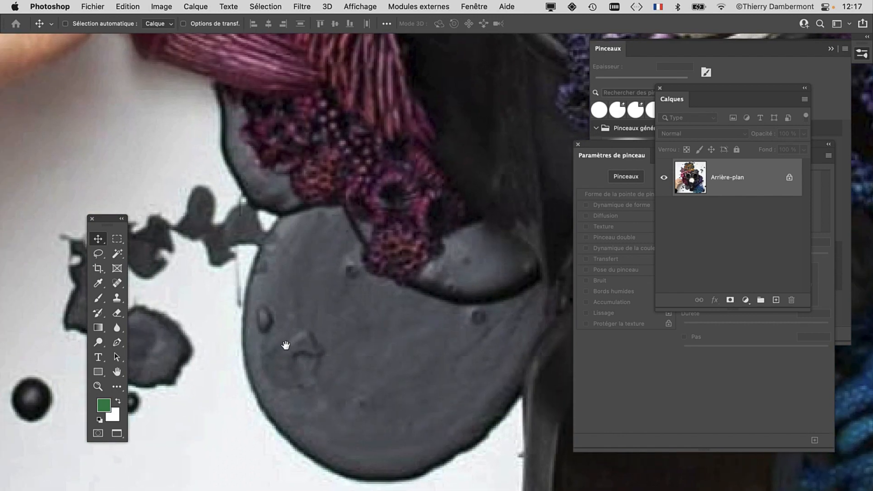
Examine the round grey paint blob beneath the pink flowers in the reference artwork
drag(286, 346, 294, 346)
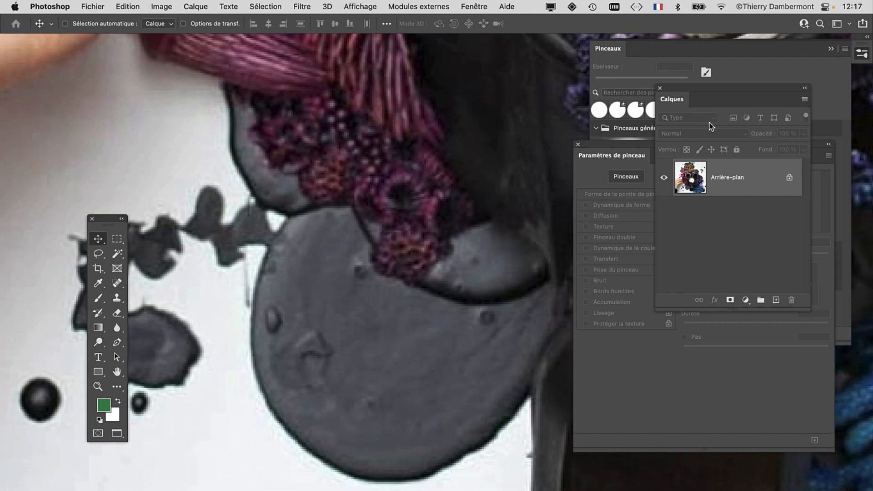
scroll(381, 326, right, 5)
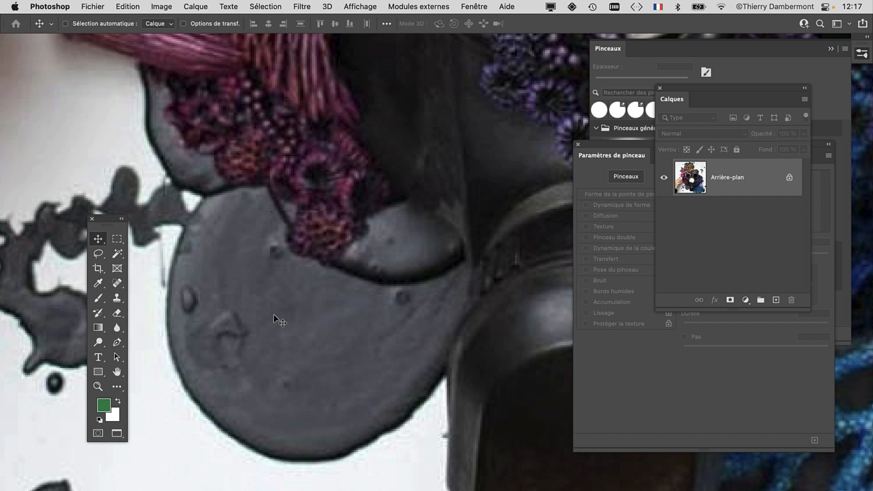
scroll(275, 318, down, 2)
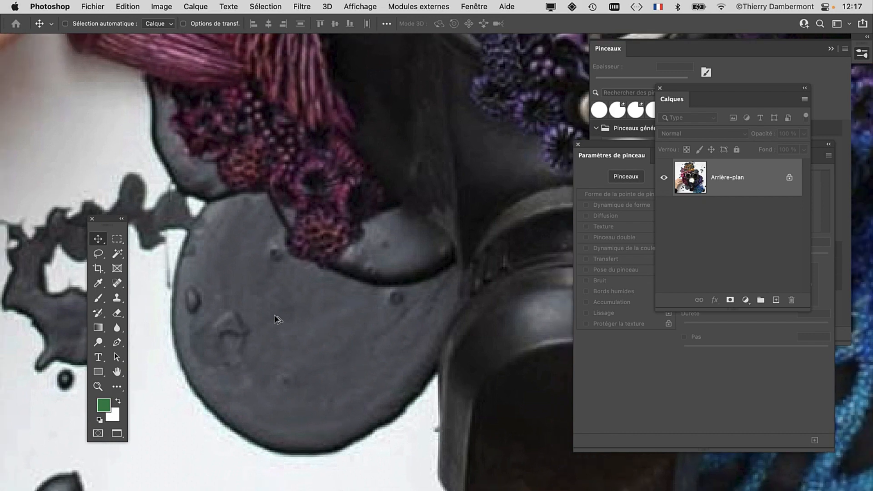
scroll(343, 337, down, 3)
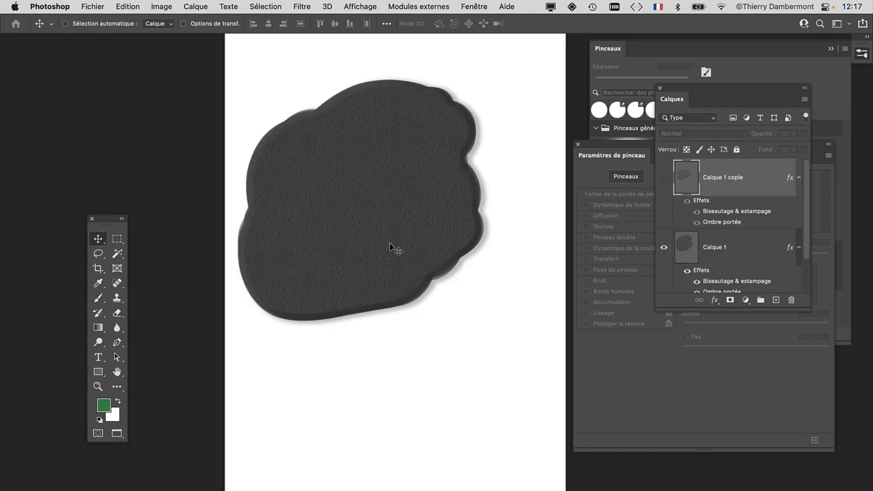
Inspect the grainy texture, bevelled edges and drop shadow of the dark shape up close
scroll(353, 197, up, 4)
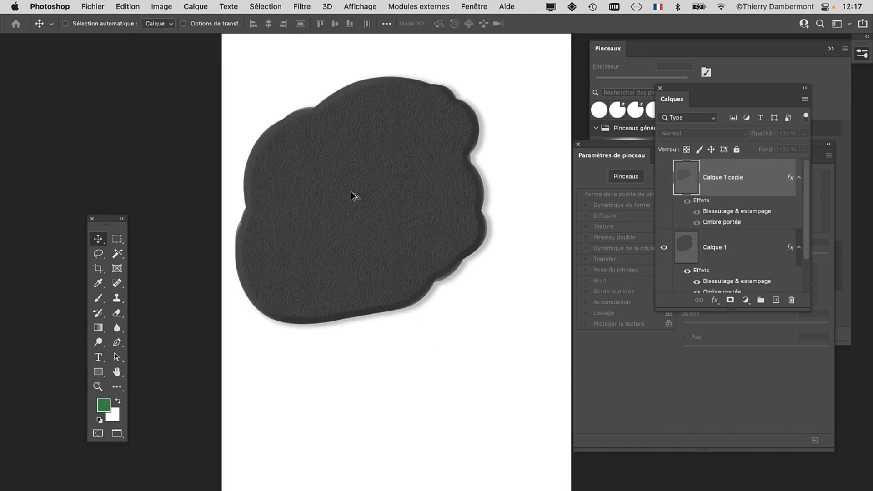
scroll(355, 199, up, 2)
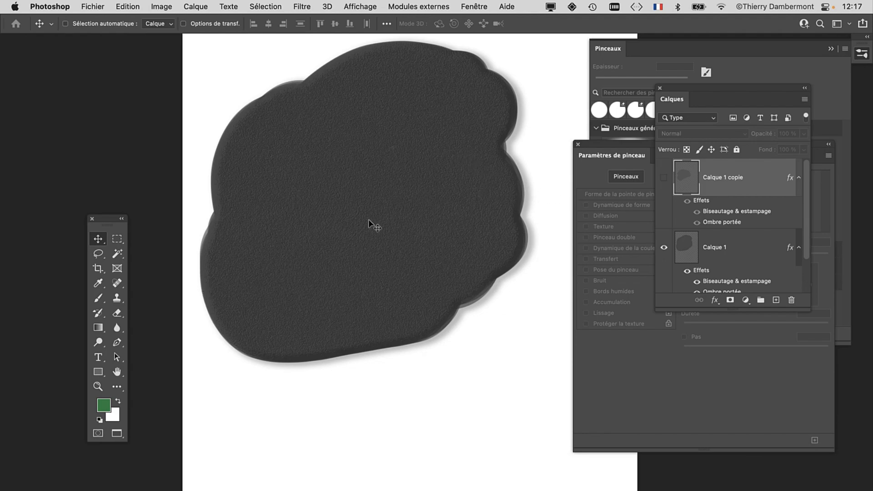
scroll(370, 222, up, 4)
scroll(371, 223, down, 2)
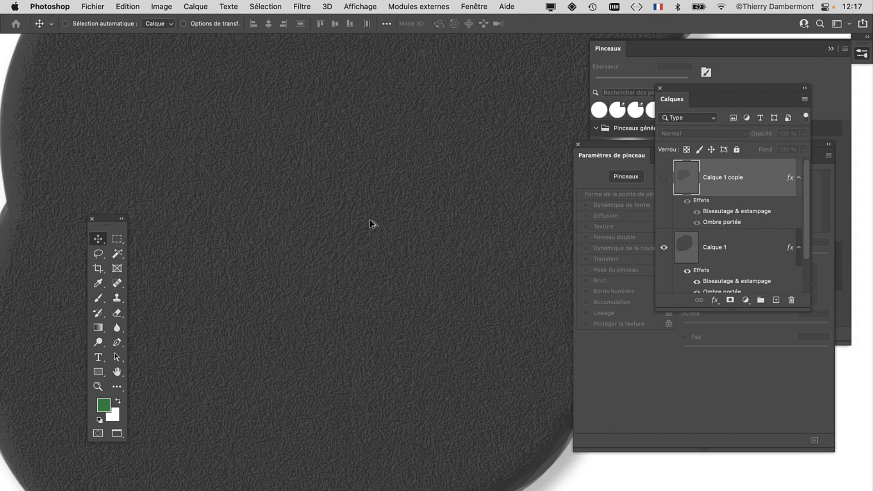
scroll(371, 223, down, 3)
scroll(279, 240, up, 1)
scroll(401, 245, up, 2)
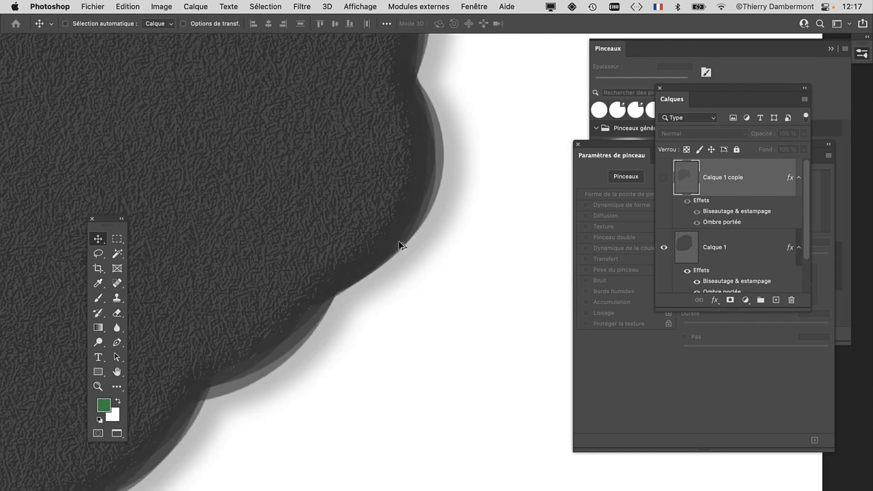
scroll(396, 245, down, 2)
drag(313, 232, 503, 347)
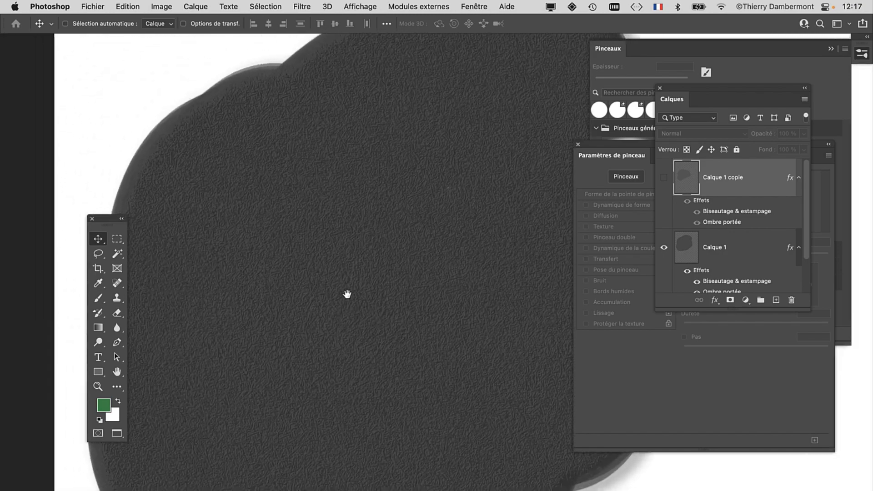
scroll(333, 244, down, 1)
scroll(332, 255, down, 3)
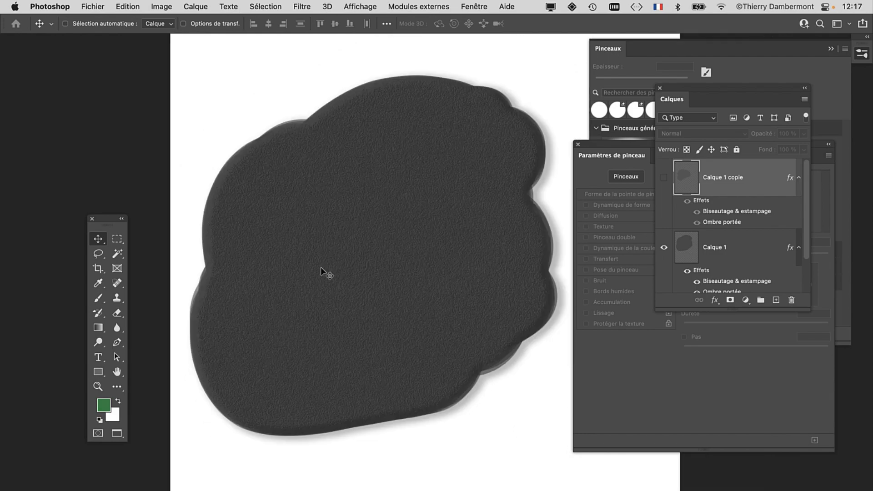
drag(321, 271, 247, 214)
Activate the Brush tool and make the Calque 1 layer active
key(b)
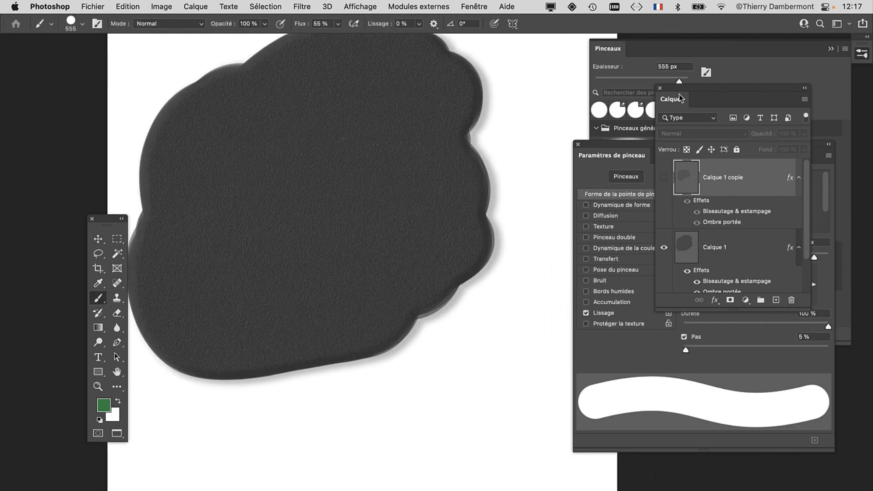
click(746, 259)
mouse_move(404, 321)
mouse_down()
mouse_move(350, 371)
mouse_move(408, 323)
mouse_up()
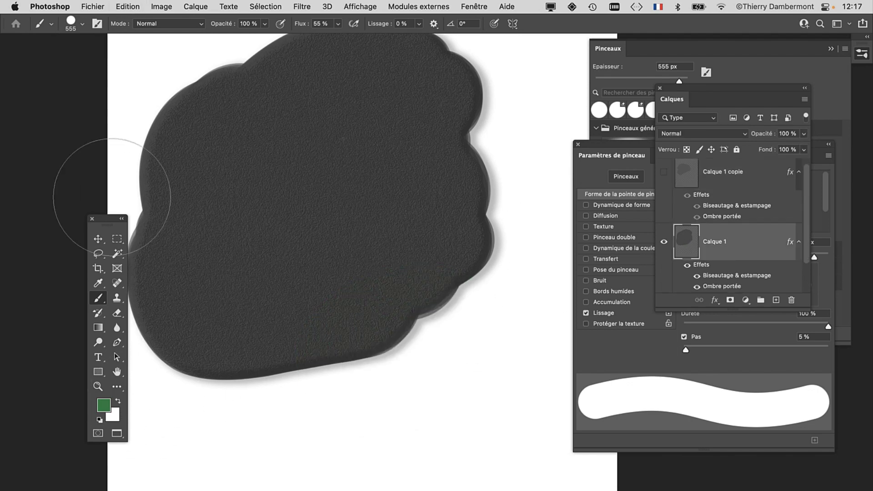
Sample the textured shape's dark tone as the foreground colour
click(101, 404)
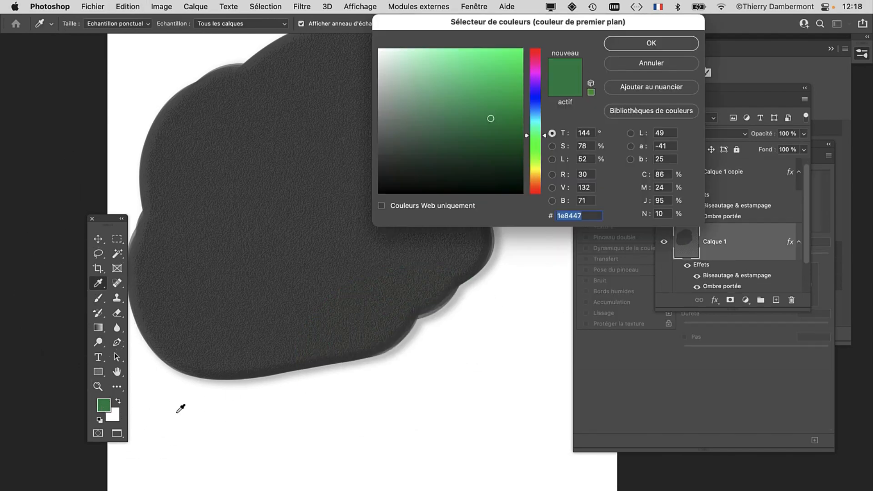
click(345, 133)
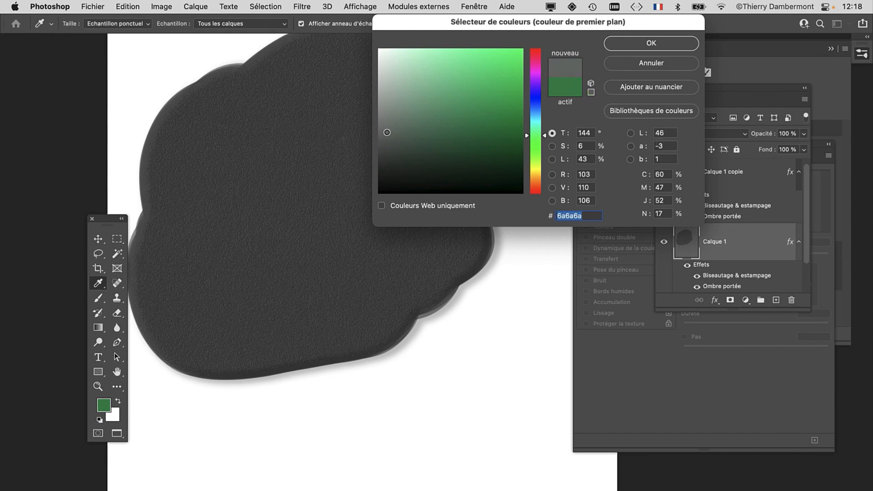
click(359, 181)
click(672, 42)
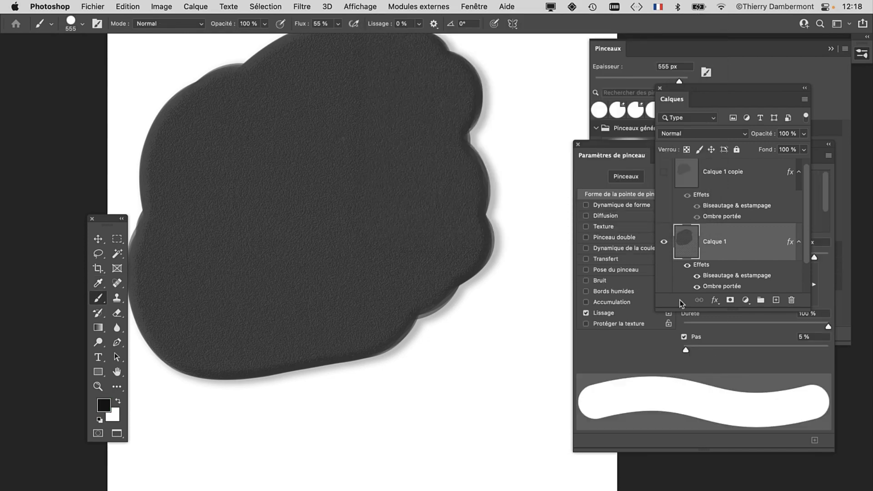
Sample the shape's flat grey as the foreground colour with Calque 1's effects temporarily hidden, keeping the enlarged layer list clear of the brush settings
mouse_move(614, 150)
mouse_down()
mouse_move(457, 258)
mouse_move(458, 321)
mouse_up()
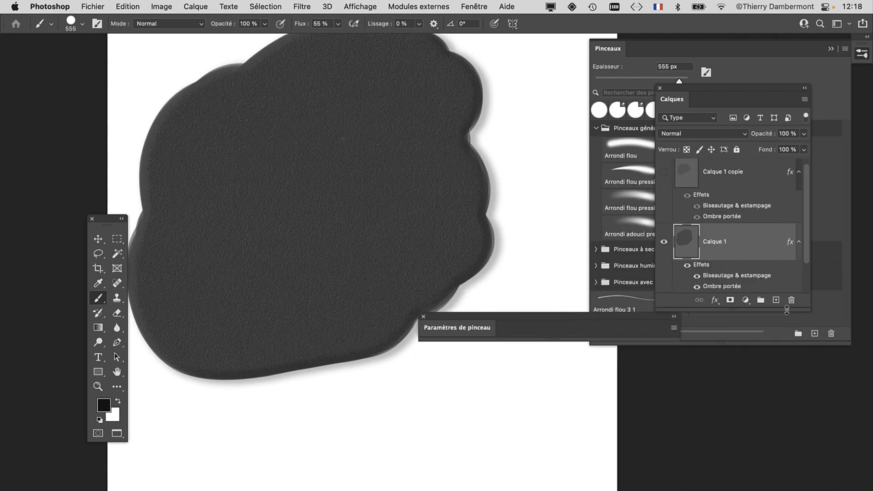
drag(786, 311, 787, 443)
click(689, 271)
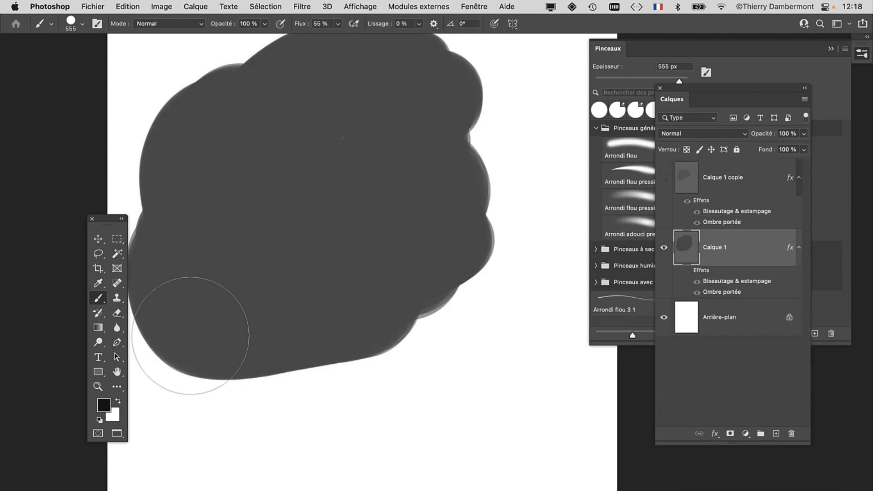
click(98, 283)
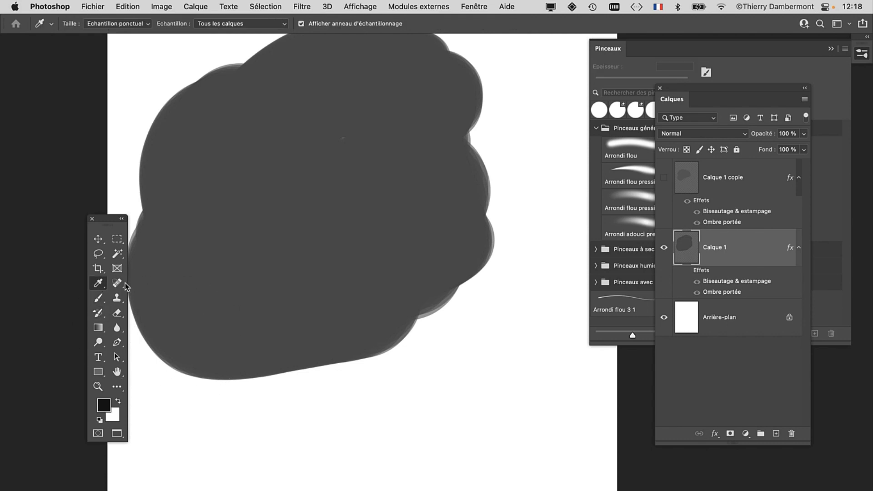
click(688, 272)
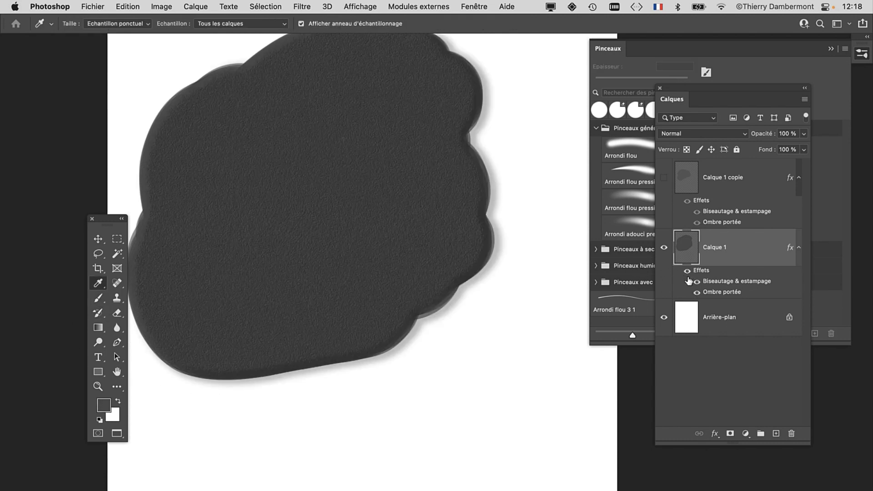
Extend the shape's lower edge with 555 px brush strokes on Calque 1 and set the brush spacing to 1%
click(98, 298)
mouse_move(263, 361)
mouse_down()
mouse_move(328, 355)
mouse_move(339, 346)
mouse_move(382, 363)
mouse_move(251, 354)
mouse_move(250, 367)
mouse_move(488, 262)
mouse_move(242, 379)
mouse_up()
key(F5)
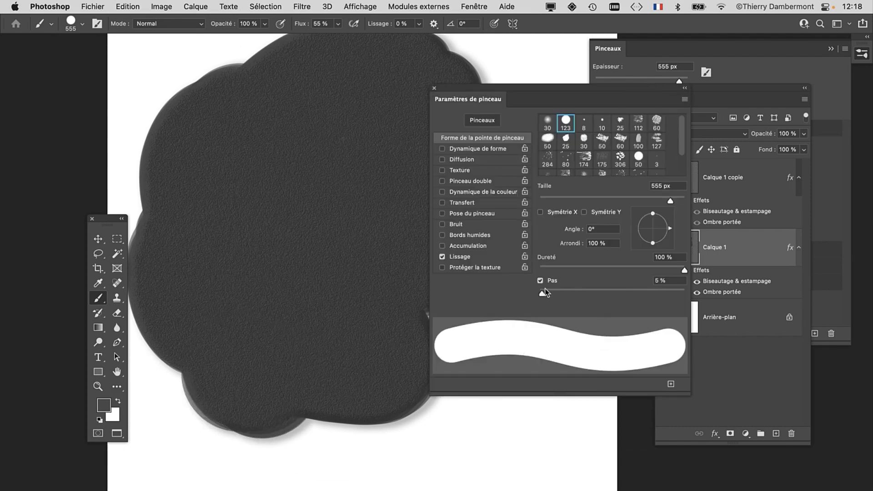
mouse_move(243, 377)
mouse_down()
mouse_move(306, 392)
mouse_move(307, 408)
mouse_move(353, 407)
mouse_up()
drag(473, 90, 618, 102)
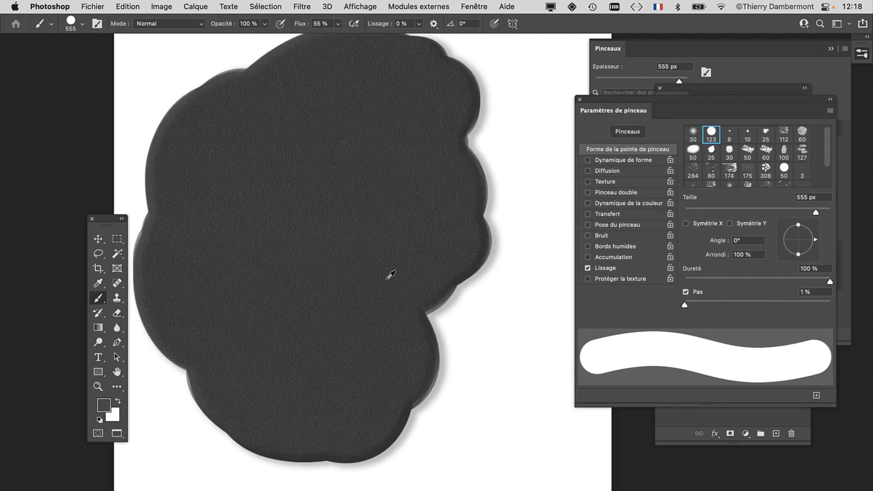
Reduce the brush to 353 px and paint lobed strokes around the main shape, along its right side and diagonally below it
drag(526, 343, 394, 288)
drag(378, 260, 335, 257)
click(419, 162)
mouse_move(400, 223)
mouse_down()
mouse_move(416, 230)
mouse_move(425, 214)
mouse_move(405, 146)
mouse_up()
drag(385, 293, 485, 237)
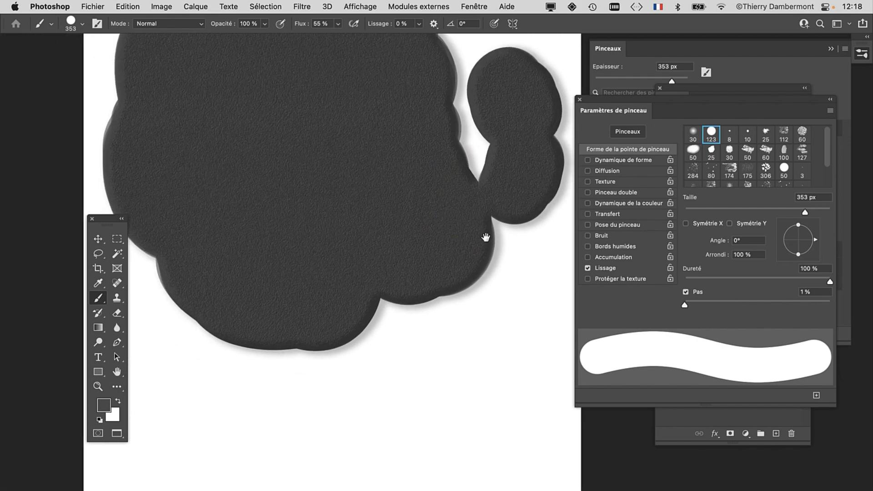
mouse_move(490, 367)
mouse_down()
mouse_move(430, 343)
mouse_move(426, 363)
mouse_move(246, 431)
mouse_up()
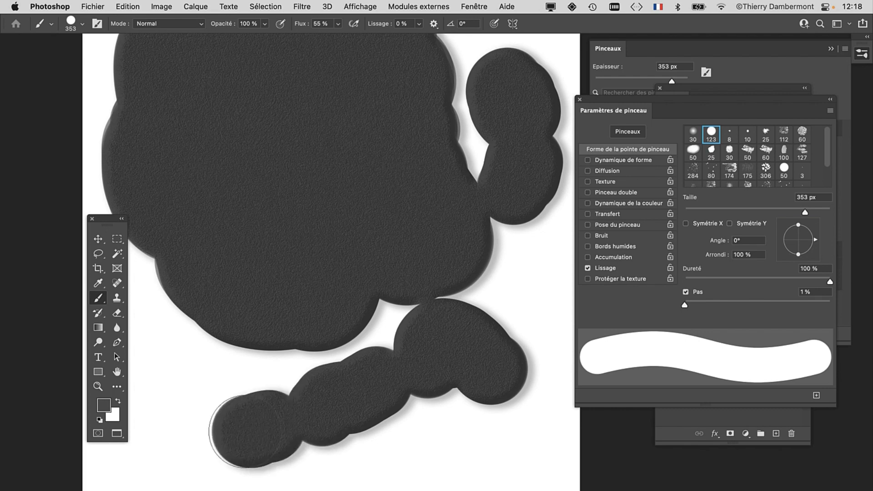
scroll(427, 374, down, 2)
drag(466, 106, 473, 118)
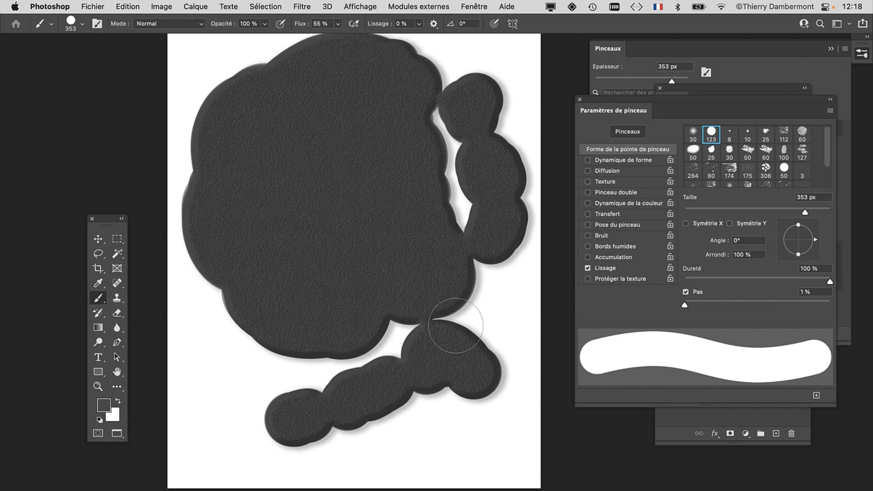
Erase the shape's lower part and cut rounded holes in its middle with the Eraser at 376 px
click(118, 314)
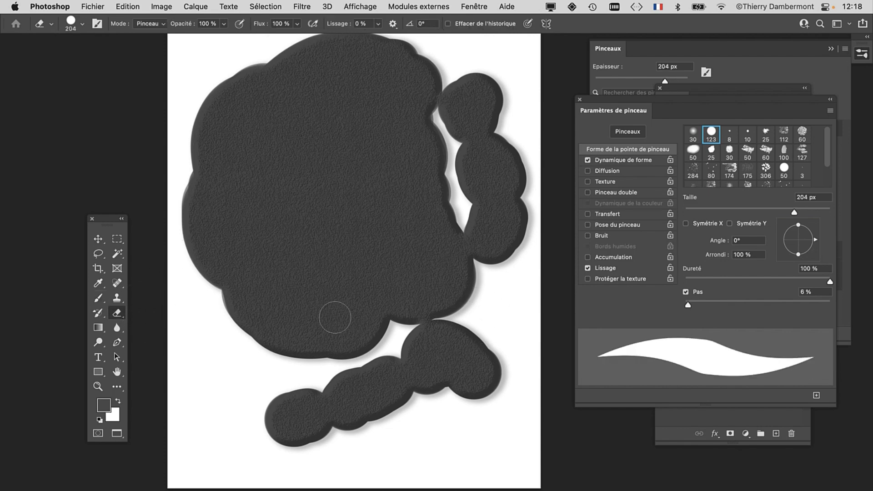
mouse_move(358, 338)
mouse_down()
mouse_move(397, 333)
mouse_move(333, 348)
mouse_move(249, 345)
mouse_move(370, 330)
mouse_move(469, 298)
mouse_move(493, 267)
mouse_move(493, 207)
mouse_move(456, 257)
mouse_up()
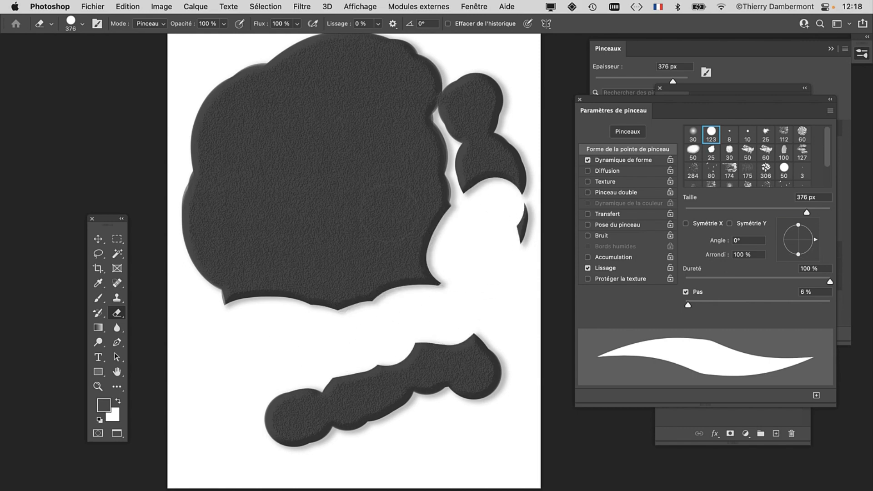
drag(372, 194, 320, 184)
mouse_move(262, 227)
mouse_down()
mouse_move(226, 327)
mouse_move(396, 242)
mouse_move(288, 371)
mouse_move(315, 310)
mouse_up()
Fill the erased holes and join the separate pieces into one mass with the 353 px brush
click(108, 300)
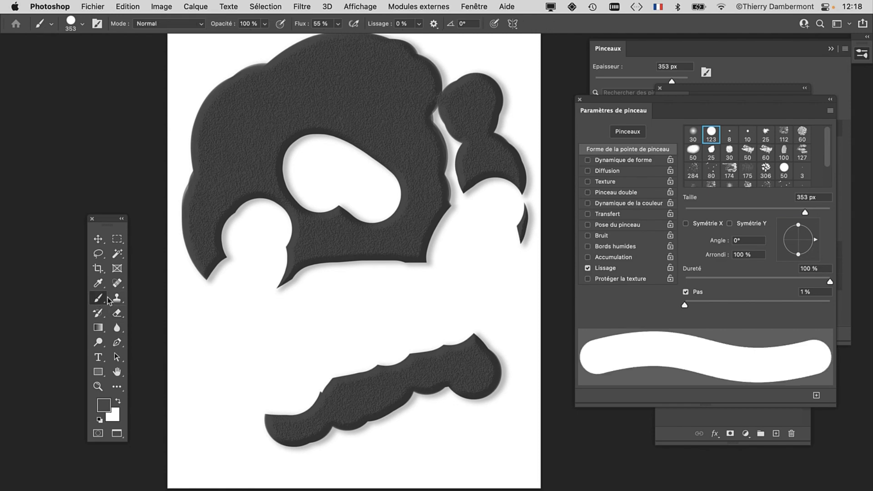
mouse_move(263, 202)
mouse_down()
mouse_move(235, 282)
mouse_move(366, 257)
mouse_move(443, 259)
mouse_move(331, 214)
mouse_move(313, 164)
mouse_up()
mouse_move(446, 151)
mouse_down()
mouse_move(491, 191)
mouse_move(505, 246)
mouse_move(346, 359)
mouse_move(439, 316)
mouse_move(278, 382)
mouse_move(228, 364)
mouse_move(487, 323)
mouse_move(286, 330)
mouse_move(302, 295)
mouse_up()
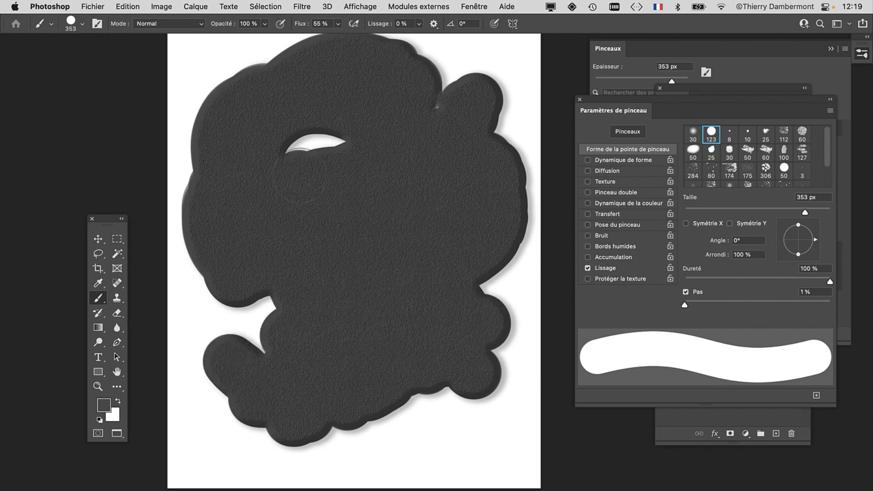
drag(311, 183, 318, 138)
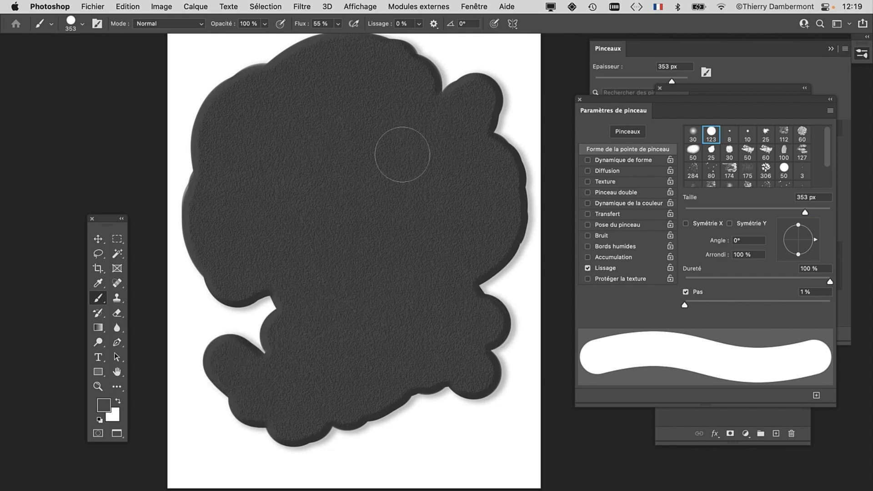
Enlarge the brush to 725 px and extend the shape to the left edge of the canvas
scroll(415, 163, down, 2)
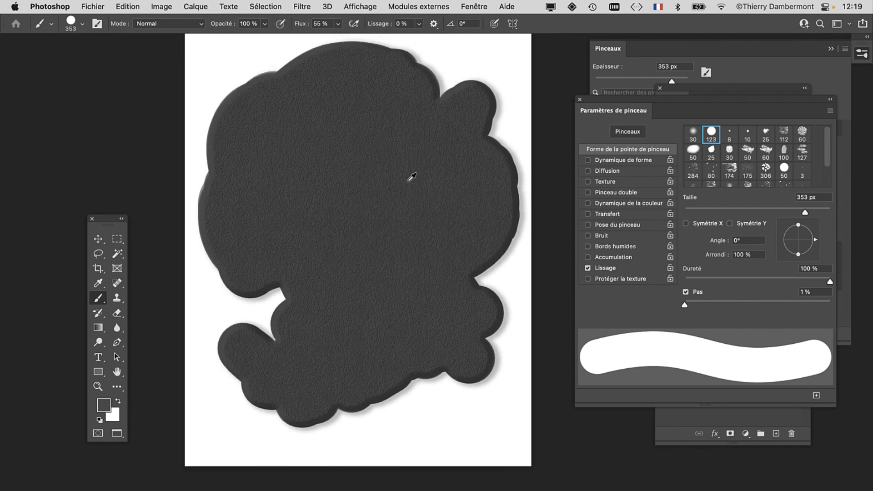
drag(393, 240, 446, 245)
mouse_move(223, 109)
mouse_down()
mouse_move(167, 176)
mouse_move(199, 267)
mouse_up()
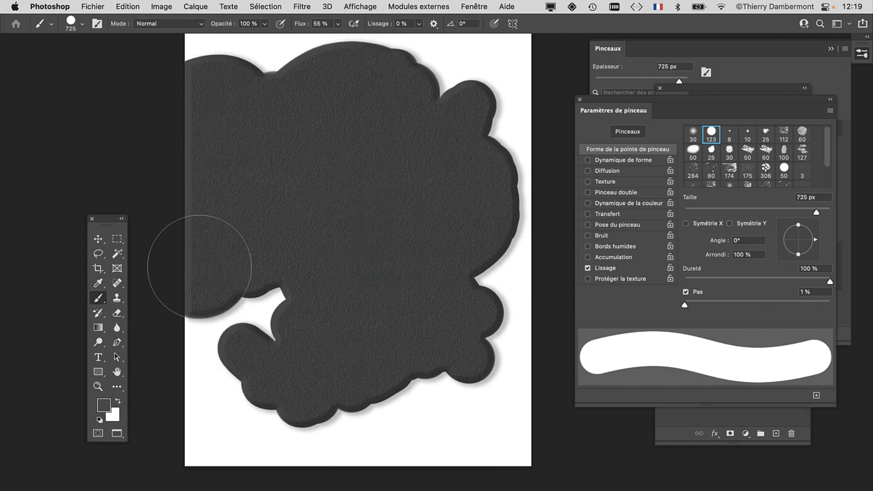
Erase the shape's lower, central and right parts with the Eraser at 896 px and 527 px to carve a scalloped outline
click(117, 313)
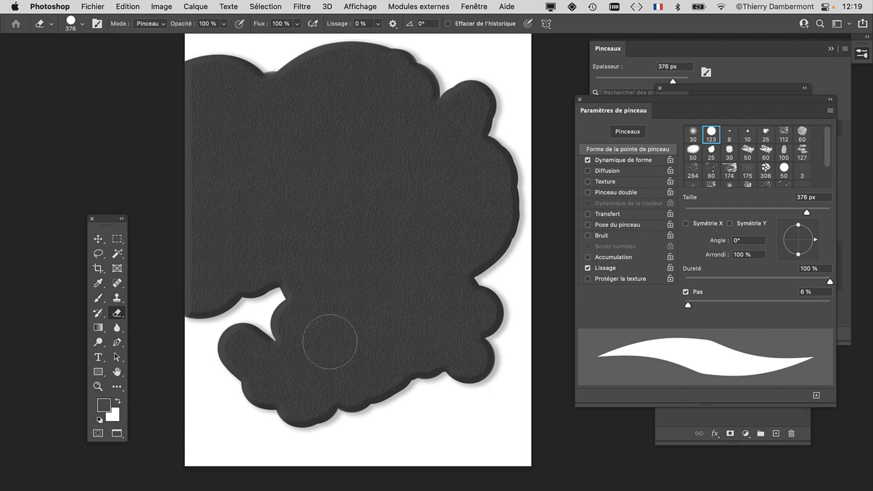
drag(314, 369, 411, 359)
mouse_move(346, 359)
mouse_down()
mouse_move(319, 371)
mouse_move(444, 386)
mouse_move(431, 308)
mouse_up()
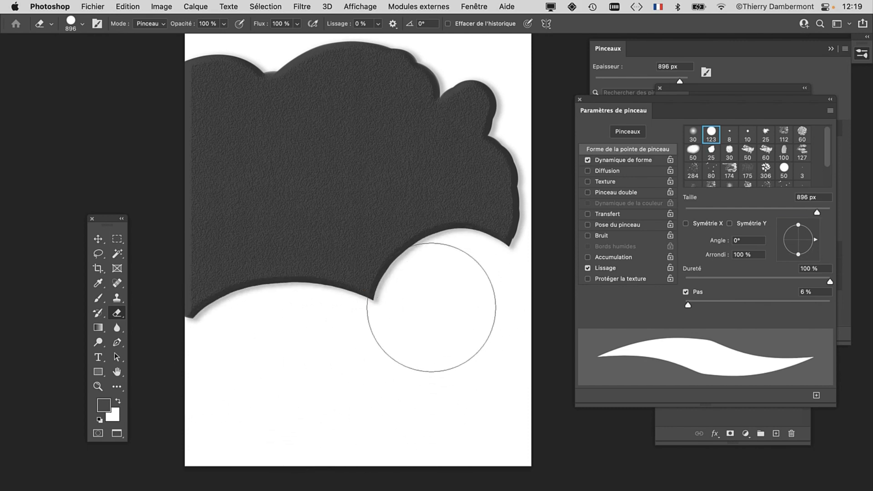
click(375, 184)
drag(422, 239, 456, 219)
click(452, 183)
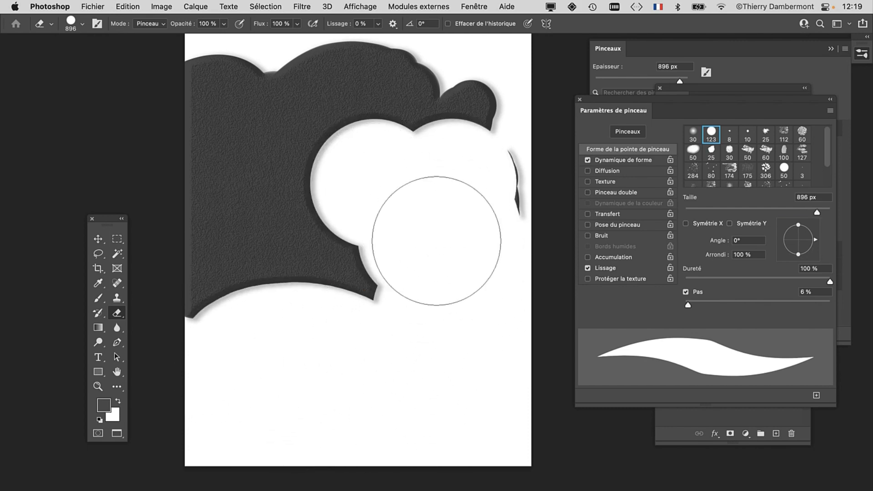
drag(435, 254, 409, 254)
mouse_move(511, 220)
mouse_down()
mouse_move(456, 98)
mouse_move(438, 154)
mouse_move(433, 101)
mouse_up()
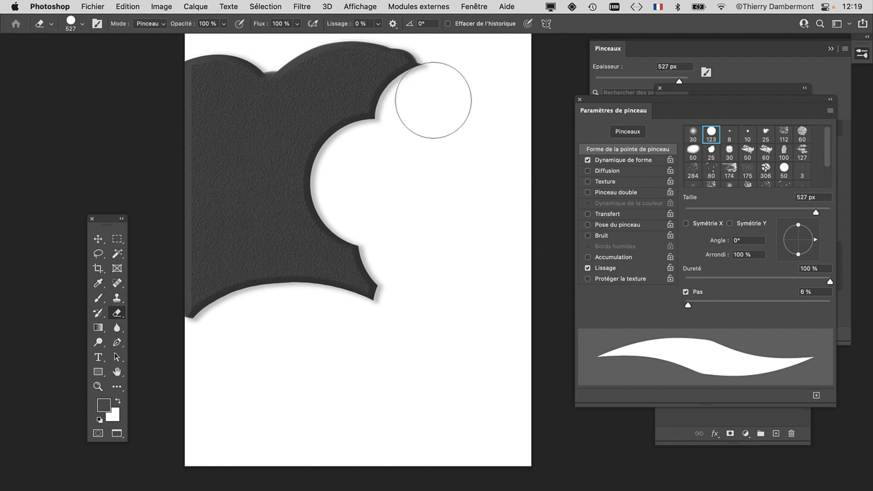
Fill the carved areas and extend the dark shape to the right and downward with the 725 px brush
click(99, 301)
mouse_move(322, 273)
mouse_down()
mouse_move(368, 181)
mouse_move(444, 193)
mouse_move(414, 299)
mouse_move(357, 335)
mouse_move(350, 357)
mouse_up()
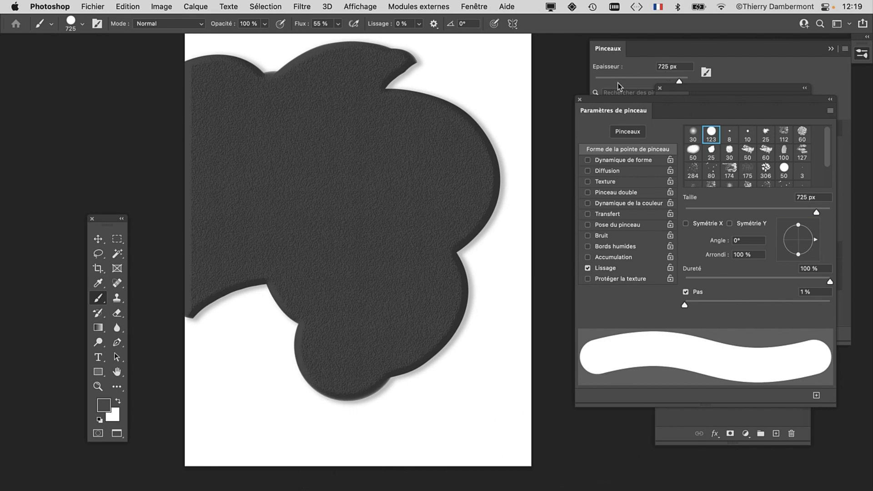
Clear the brush settings and brush list away from the layer list, show the Calque 1 copie layer and select it
drag(612, 101, 173, 439)
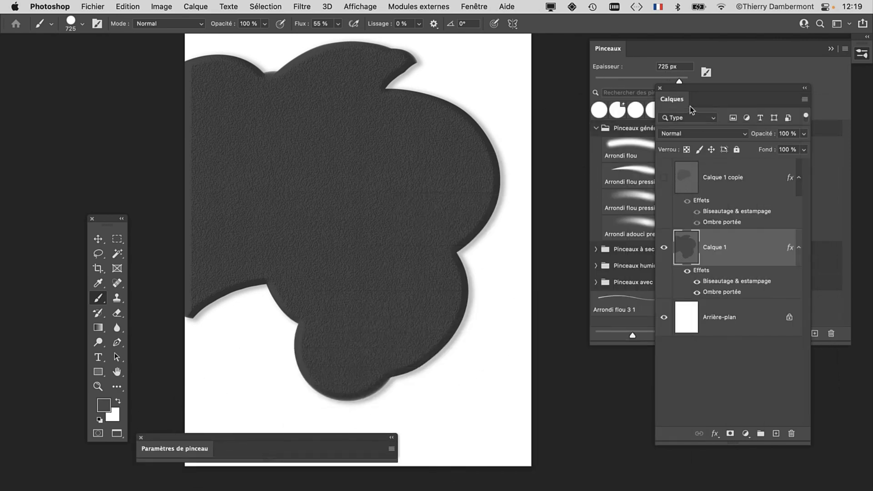
drag(644, 43, 425, 450)
drag(690, 85, 664, 56)
click(639, 150)
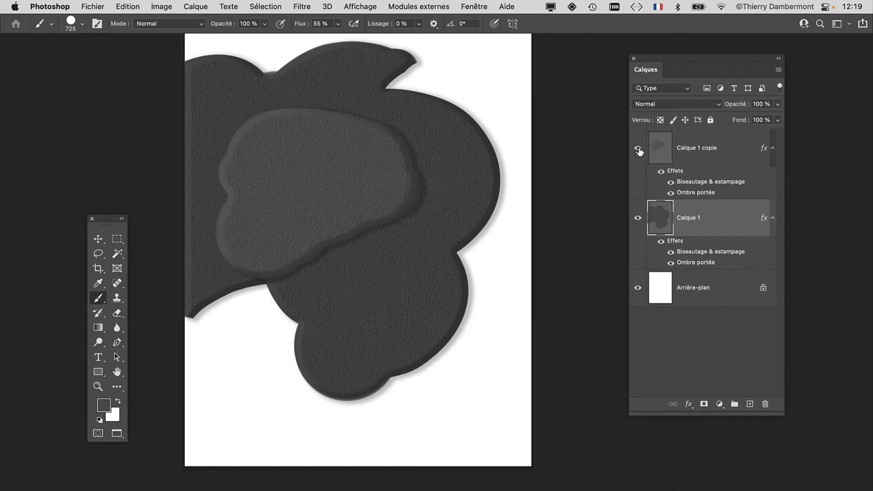
click(679, 156)
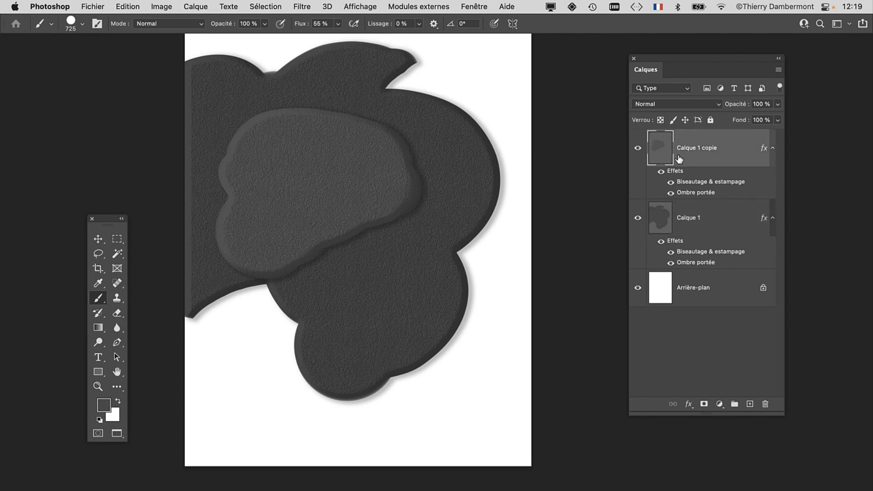
Sample the flat grey of the Calque 1 copie shape with its effects temporarily hidden
click(661, 175)
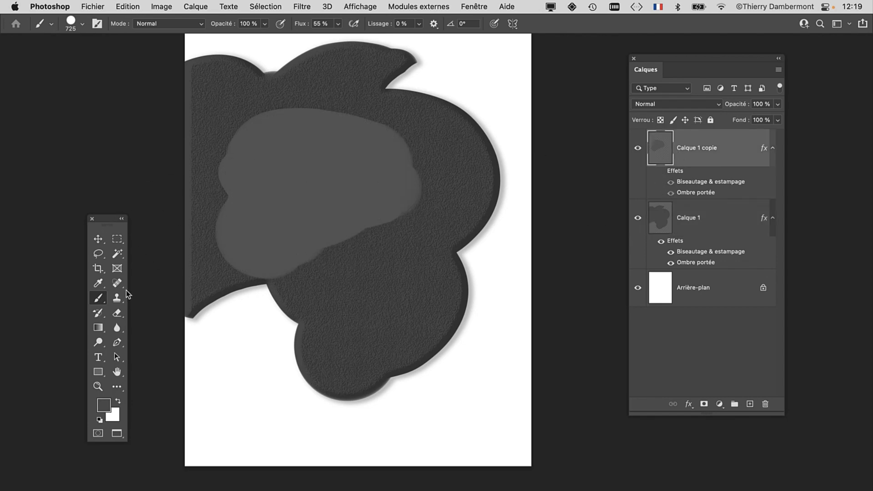
click(100, 285)
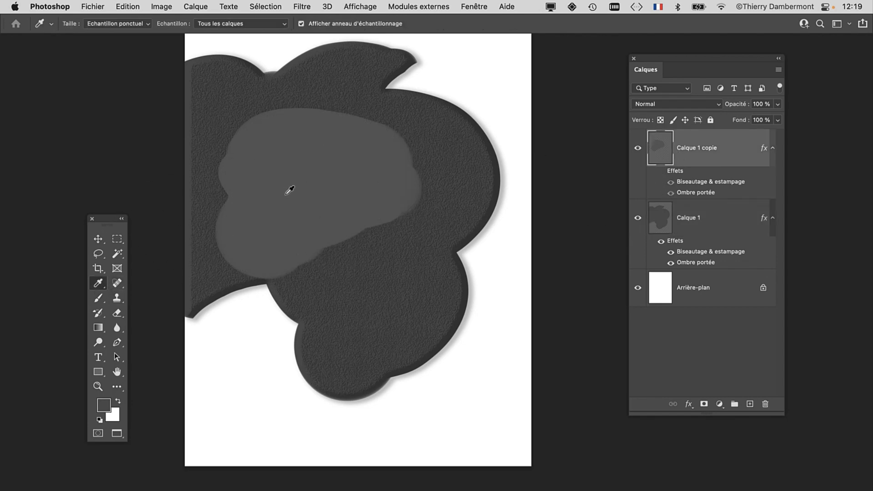
click(663, 172)
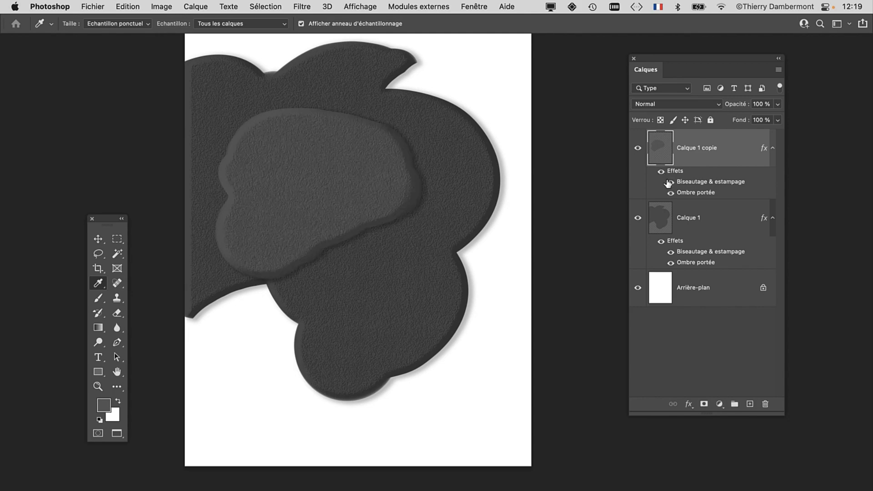
Enlarge the Calque 1 copie shape with the 725 px brush and carve scalloped edges around it with the 527 px Eraser
click(101, 299)
mouse_move(268, 225)
mouse_down()
mouse_move(371, 221)
mouse_move(427, 188)
mouse_move(312, 108)
mouse_move(253, 116)
mouse_move(347, 136)
mouse_move(413, 107)
mouse_move(421, 146)
mouse_up()
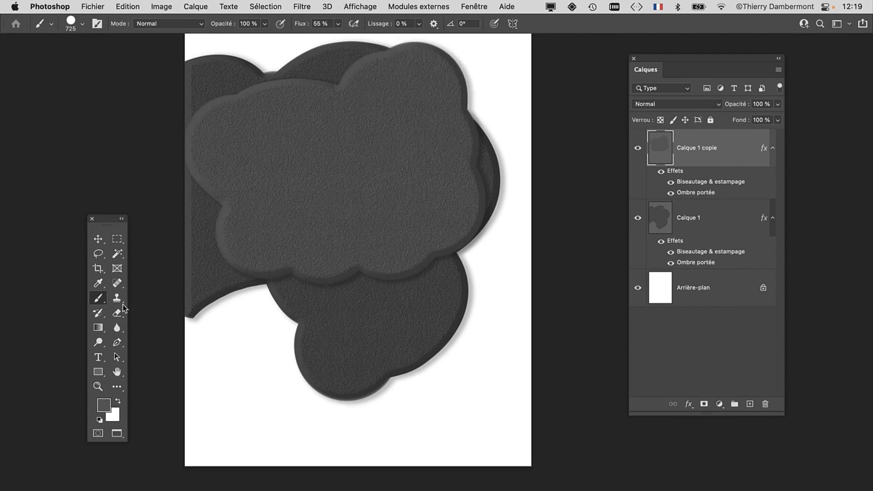
click(117, 314)
mouse_move(346, 268)
mouse_down()
mouse_move(228, 259)
mouse_move(464, 267)
mouse_move(513, 145)
mouse_up()
mouse_move(506, 113)
mouse_down()
mouse_move(409, 27)
mouse_move(449, 205)
mouse_up()
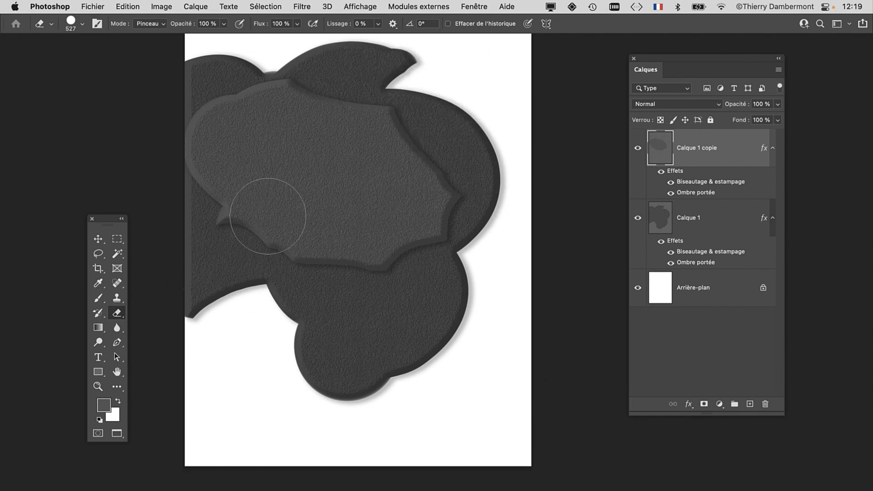
drag(268, 216, 367, 279)
Select Calque 1 and switch its drop shadow off and on to compare the result
mouse_move(456, 322)
mouse_down()
mouse_move(519, 378)
mouse_move(480, 292)
mouse_up()
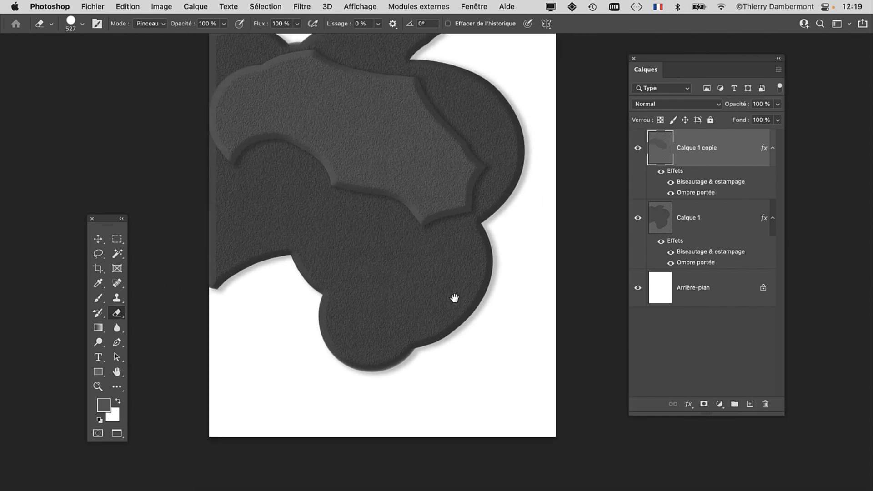
drag(656, 56, 617, 38)
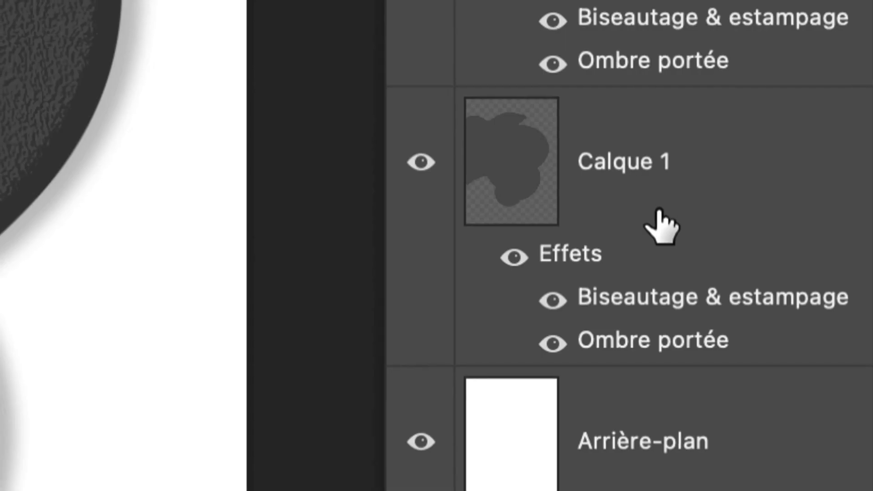
click(660, 213)
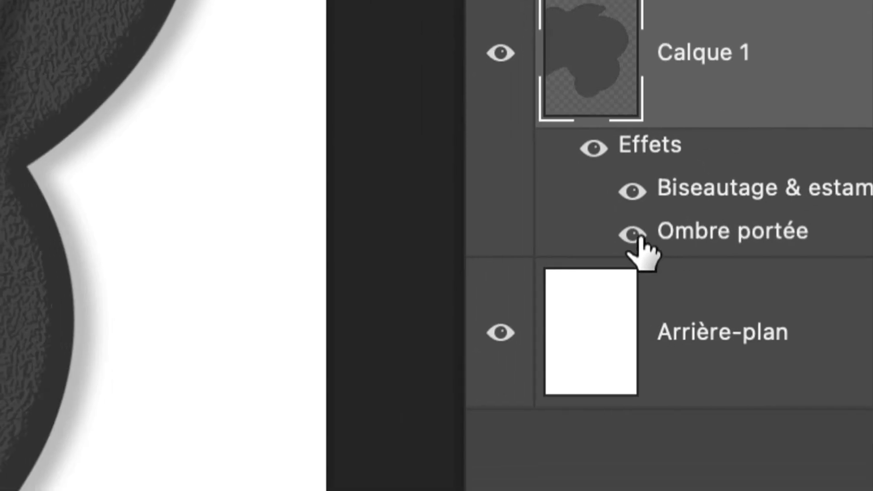
click(634, 236)
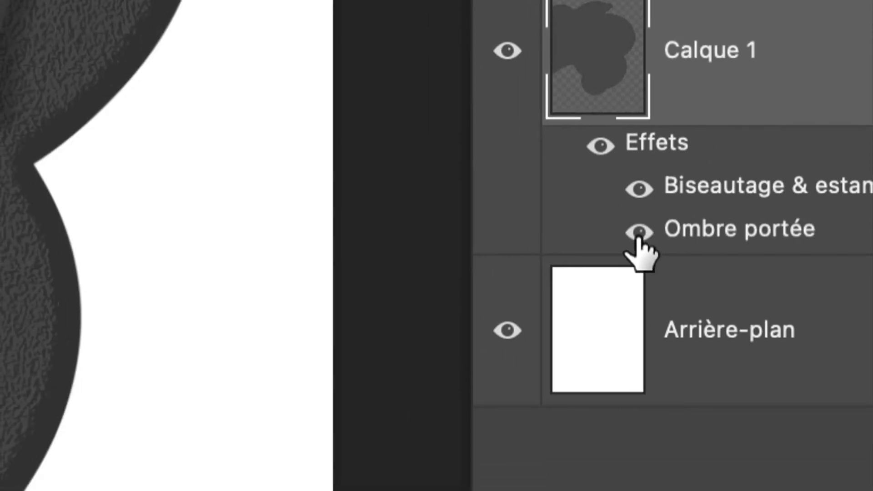
click(638, 235)
click(639, 234)
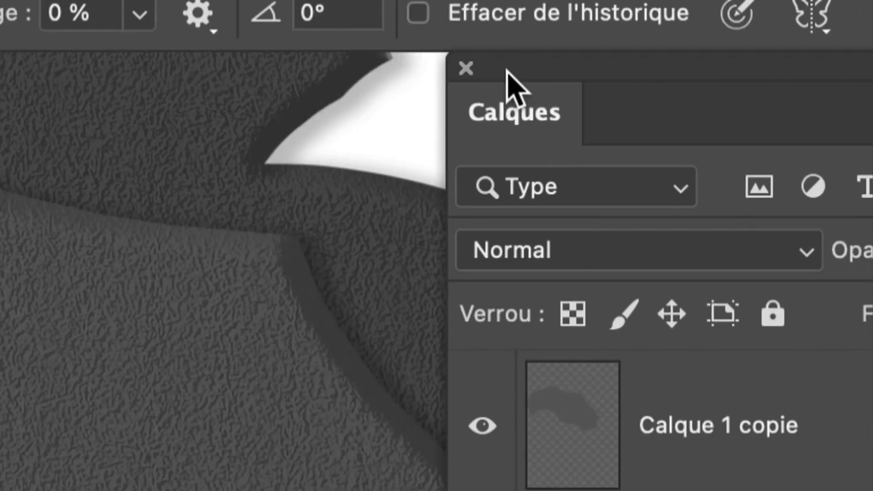
Switch the bevel and emboss effect of Calque 1 off and on to compare the relief and texture
click(532, 224)
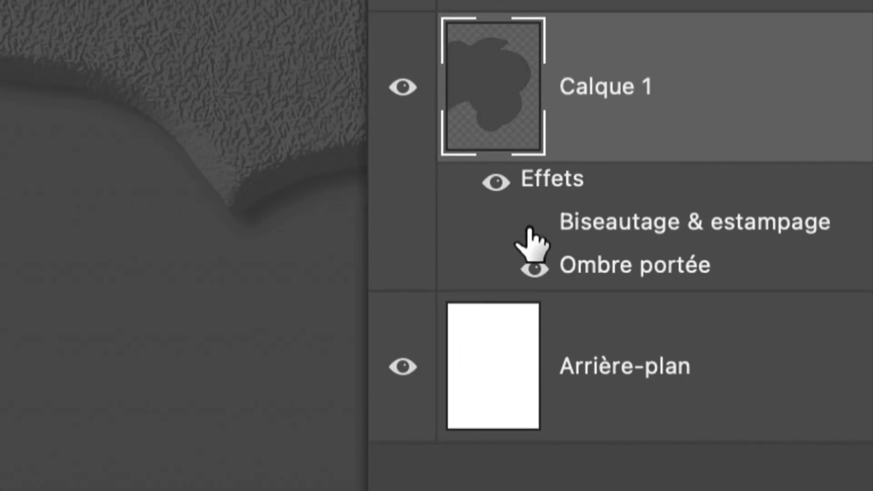
click(532, 225)
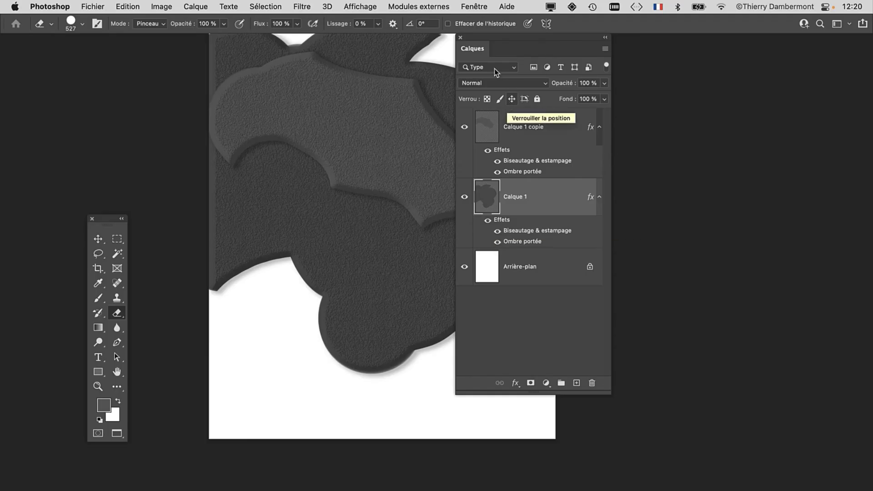
drag(496, 39, 608, 46)
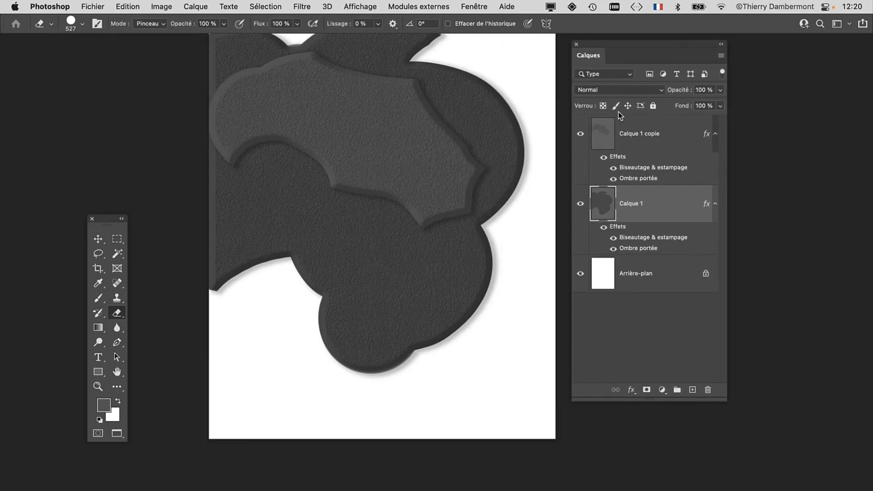
click(613, 239)
click(613, 238)
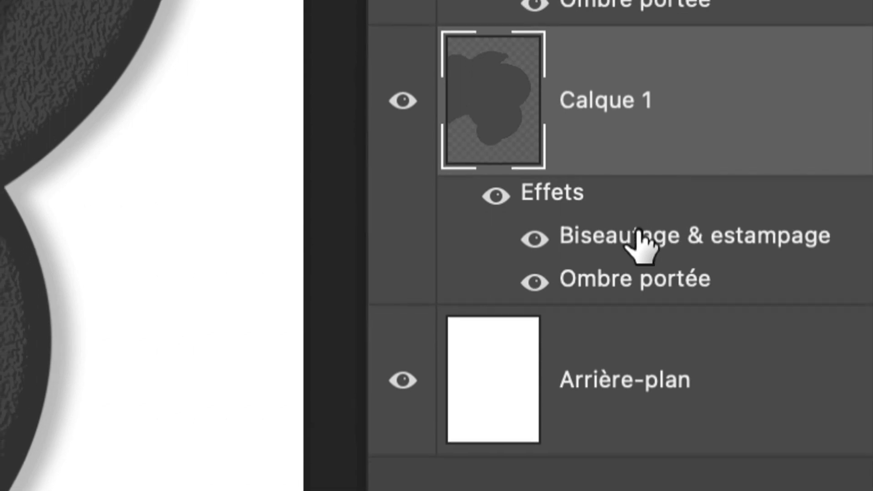
double_click(615, 194)
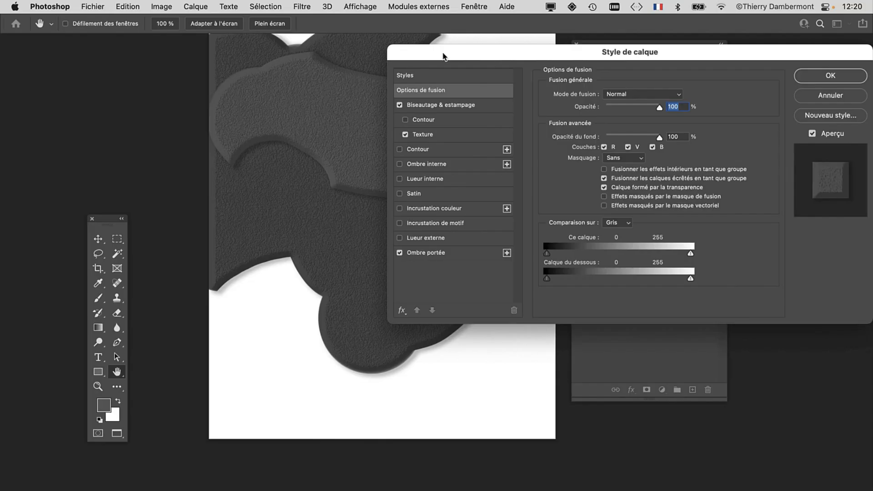
drag(444, 56, 373, 45)
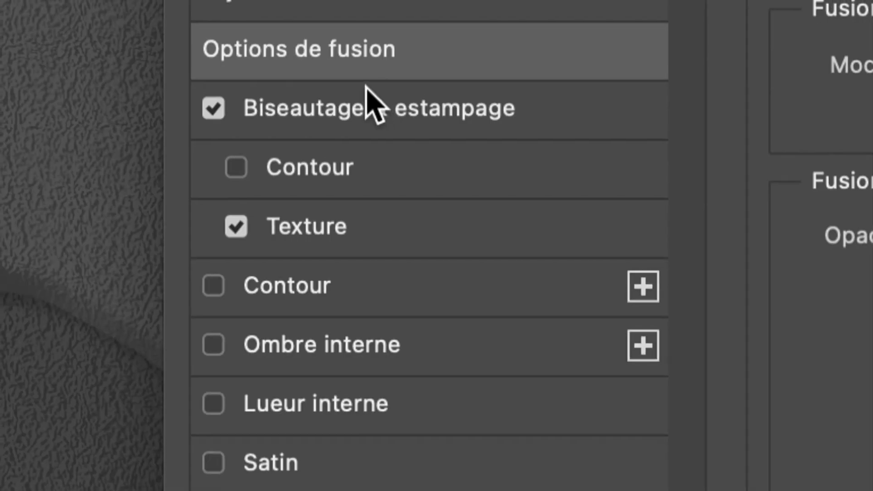
click(368, 91)
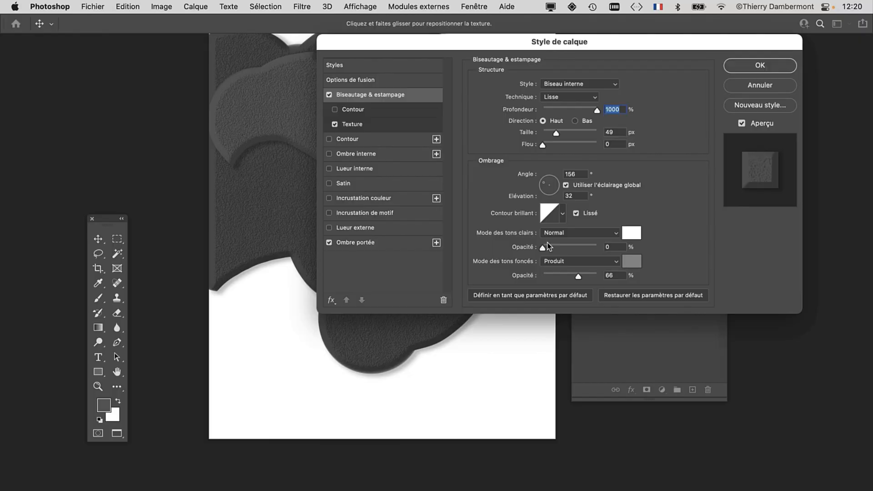
drag(457, 40, 569, 87)
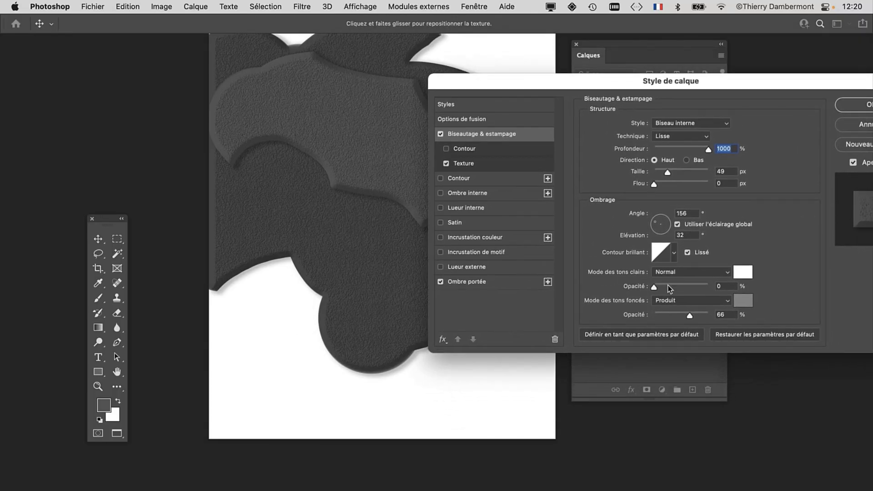
mouse_move(669, 285)
mouse_down()
mouse_move(688, 286)
mouse_move(635, 289)
mouse_up()
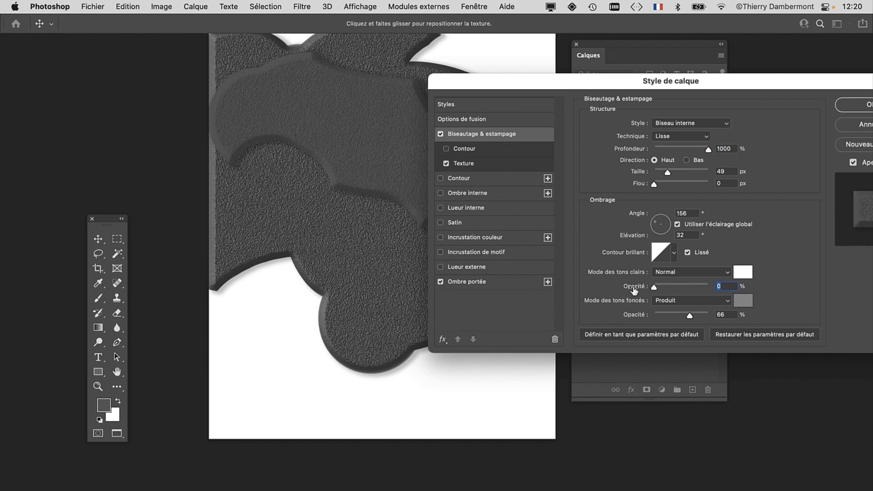
click(864, 125)
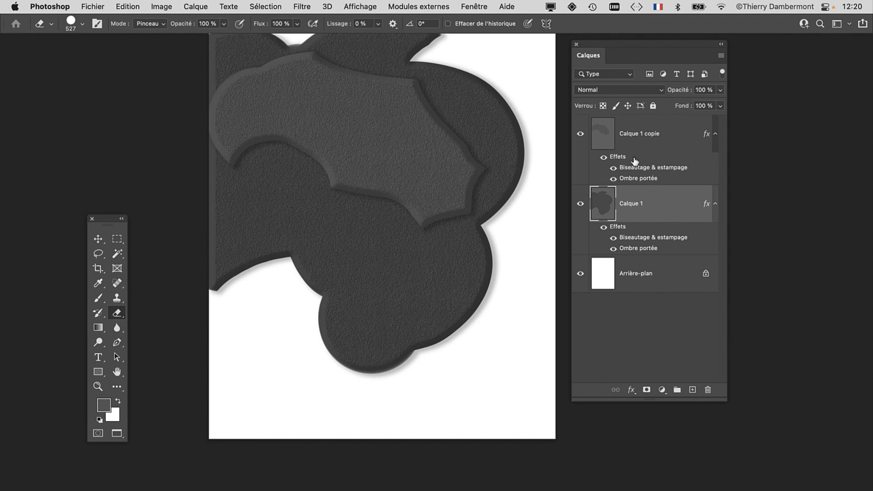
Open the Bevel & Emboss settings in the layer style of Calque 1 copie
click(620, 162)
double_click(623, 159)
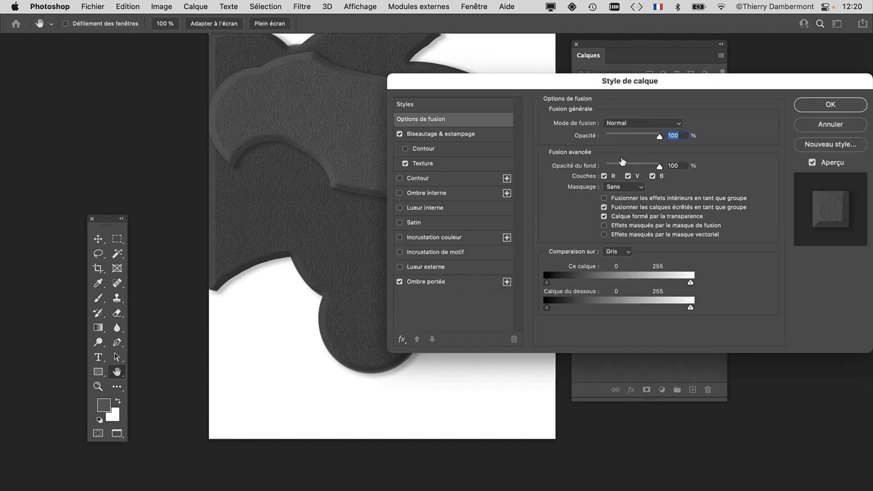
click(435, 135)
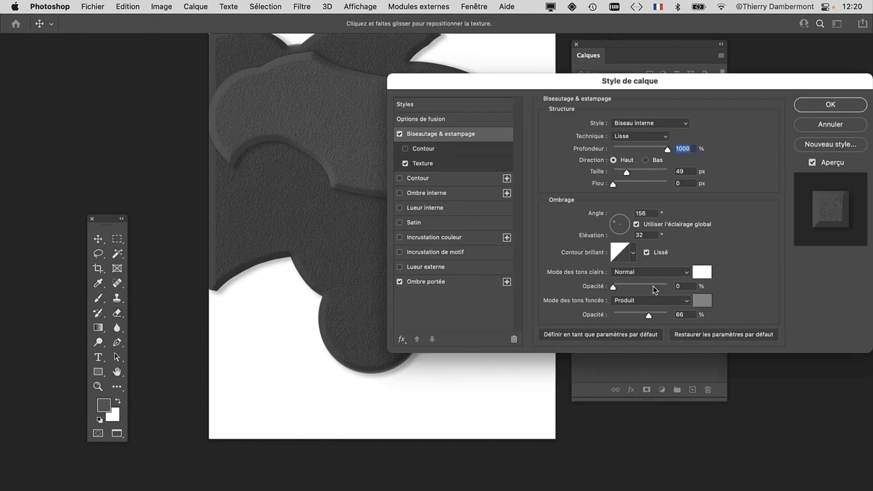
Try highlight opacities of 27% and 53% in the Bevel & Emboss shading and bring the value back to 0%
drag(623, 288, 629, 287)
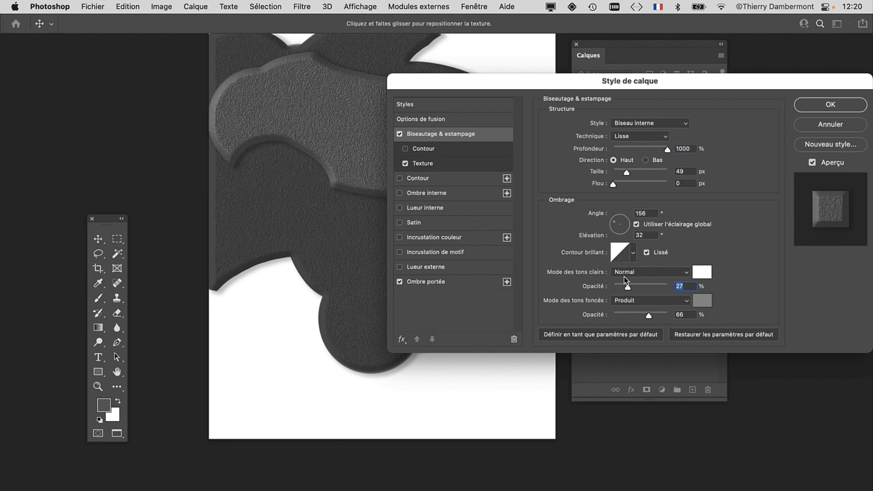
click(642, 285)
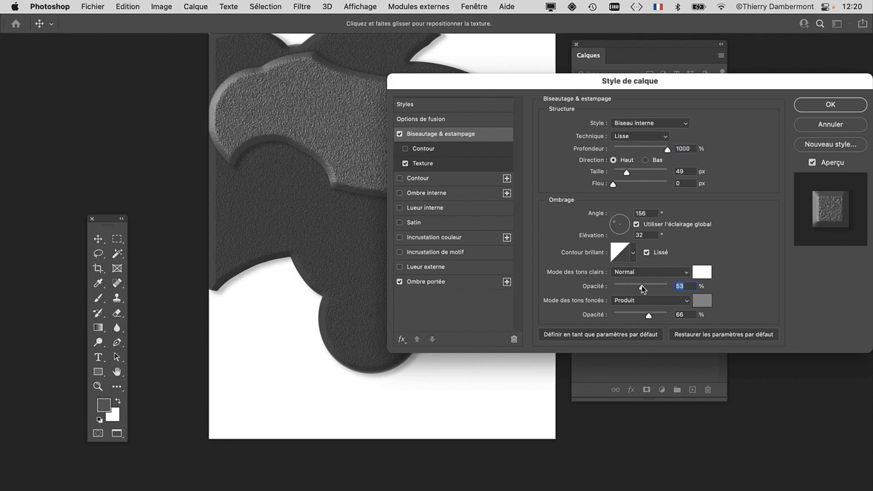
mouse_move(643, 287)
mouse_down()
mouse_move(624, 289)
mouse_move(644, 286)
mouse_up()
drag(642, 286, 564, 300)
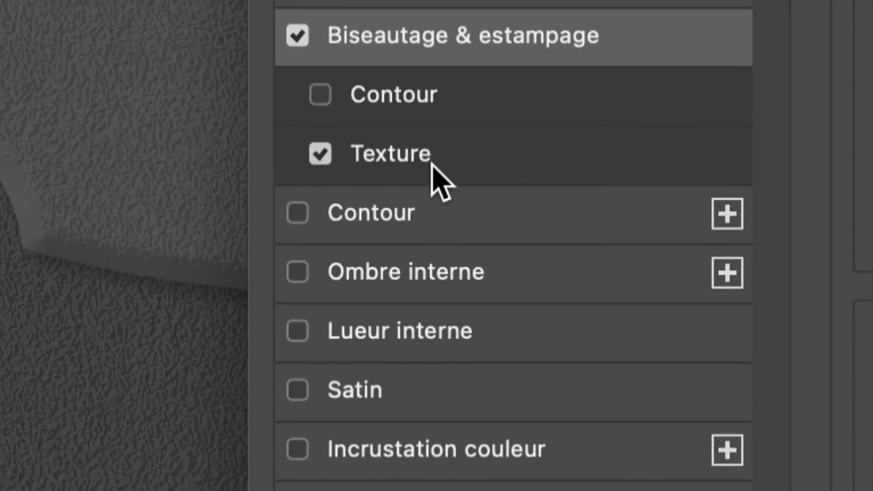
Try the Arbres patterns for the bevel's Texture on Calque 1 copie and choose the fourth one, keeping the artwork in view
click(432, 167)
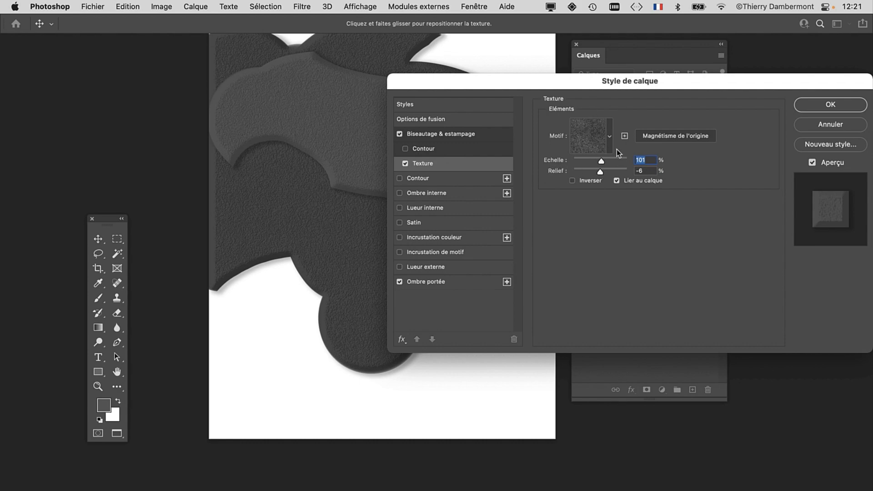
click(610, 138)
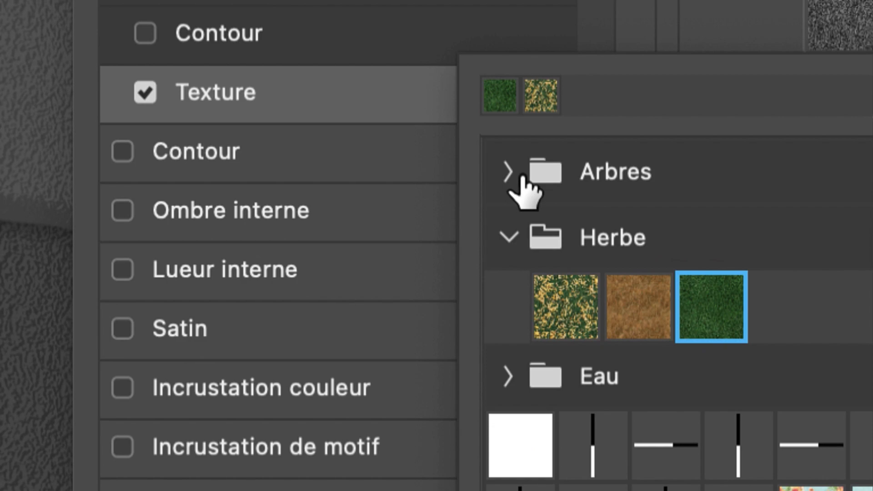
click(365, 144)
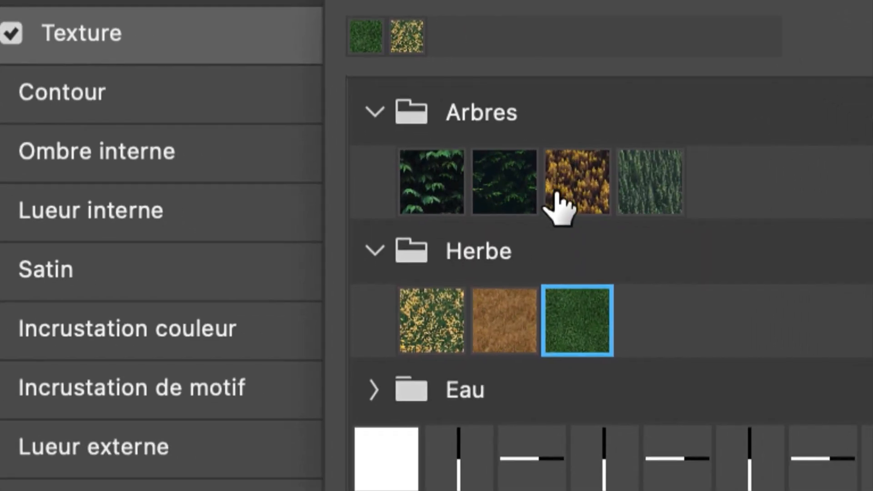
click(557, 194)
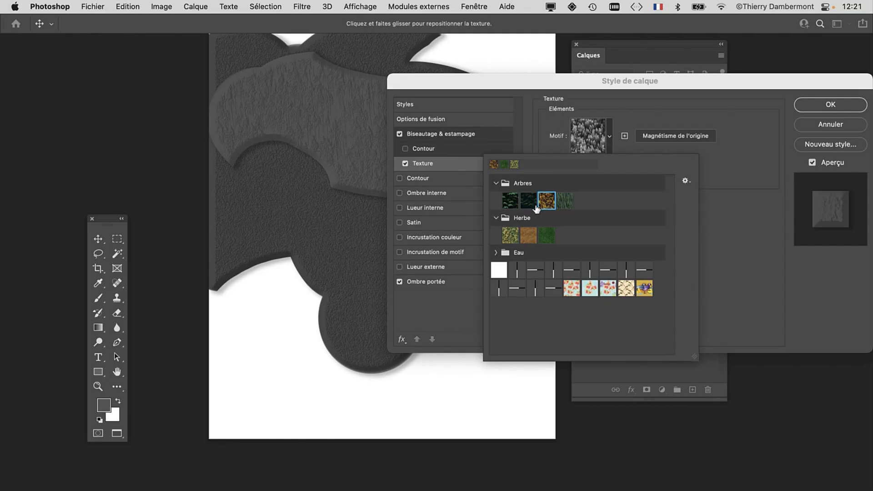
click(529, 202)
click(569, 205)
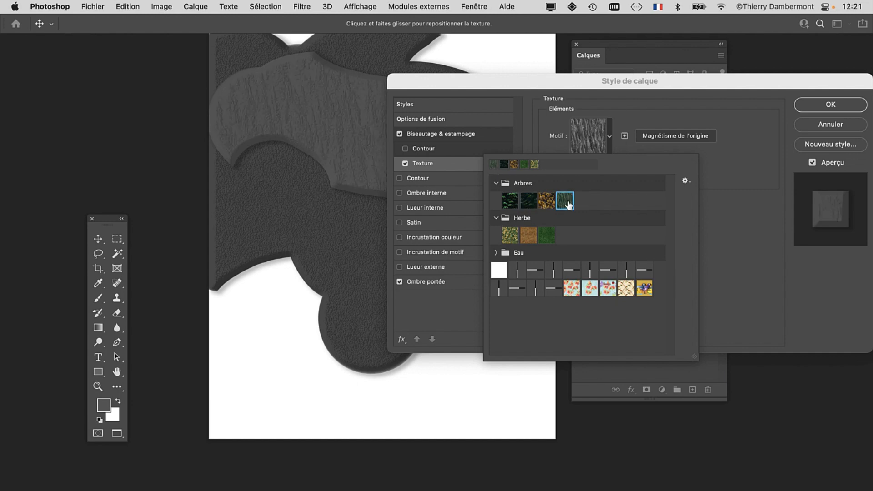
click(593, 84)
drag(577, 82, 643, 54)
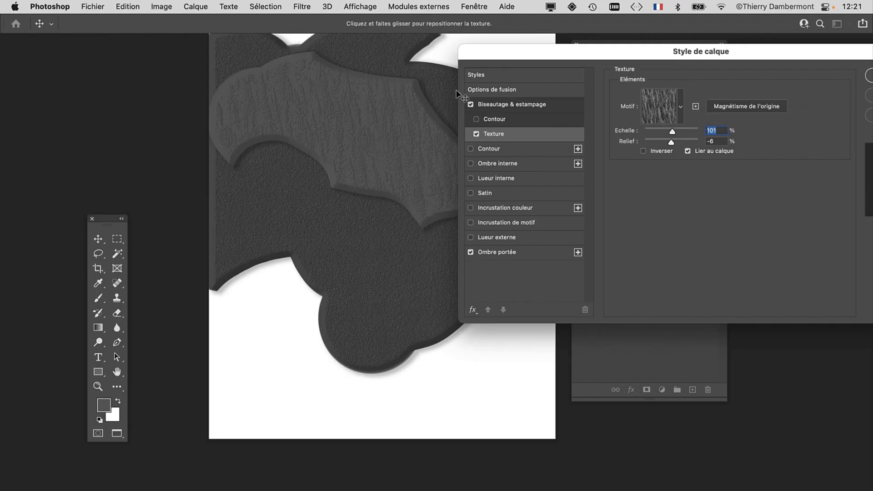
Examine the tree texture on Calque 1 copie up close and accept the layer style
drag(504, 64, 594, 54)
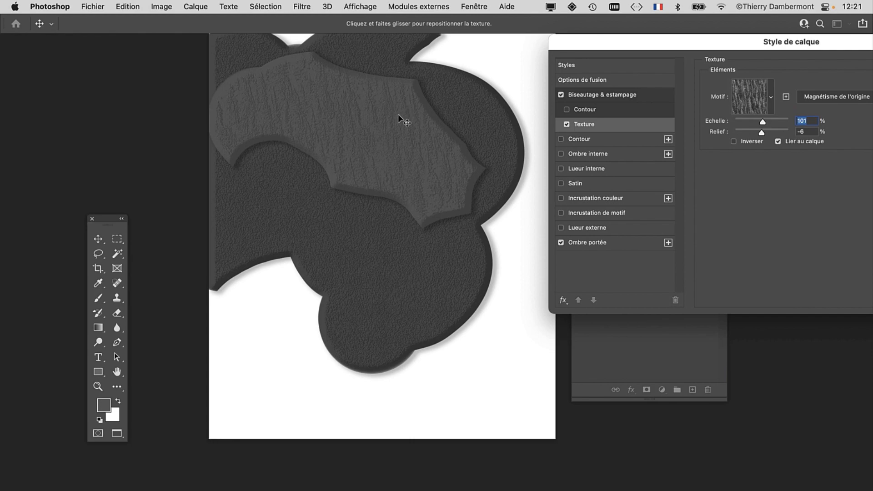
scroll(369, 131, up, 2)
scroll(370, 131, up, 2)
scroll(320, 283, up, 2)
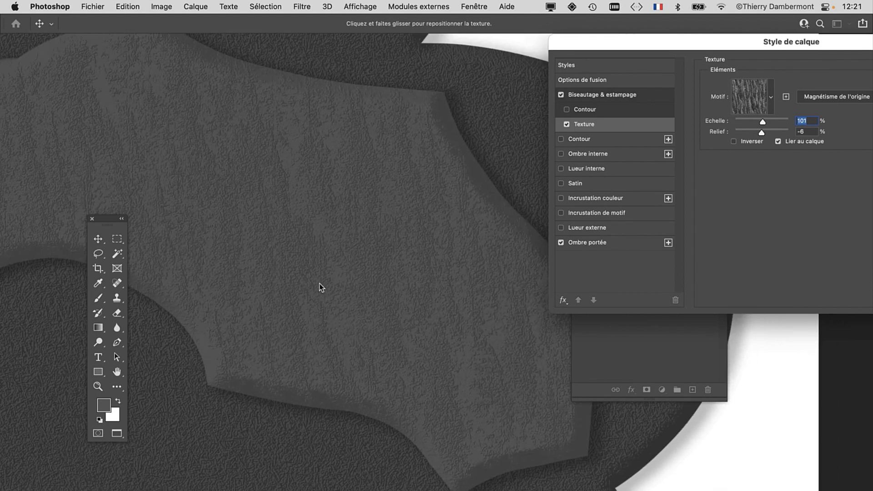
scroll(368, 308, up, 2)
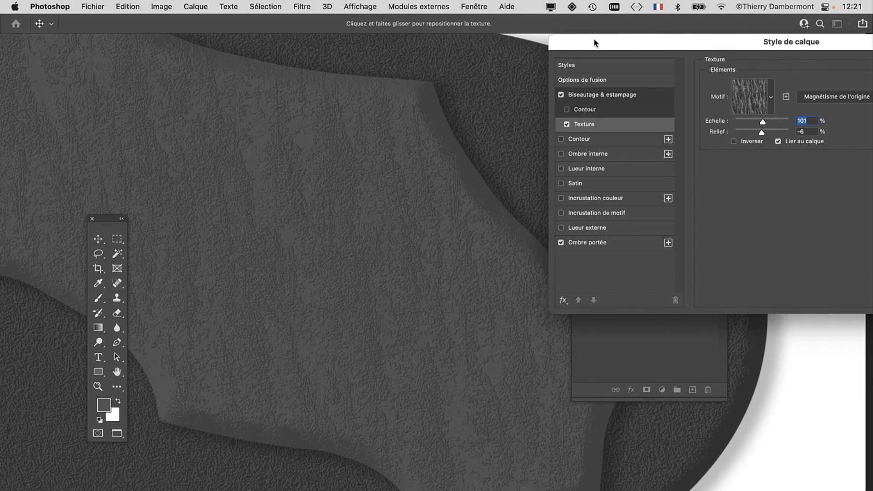
drag(594, 43, 521, 26)
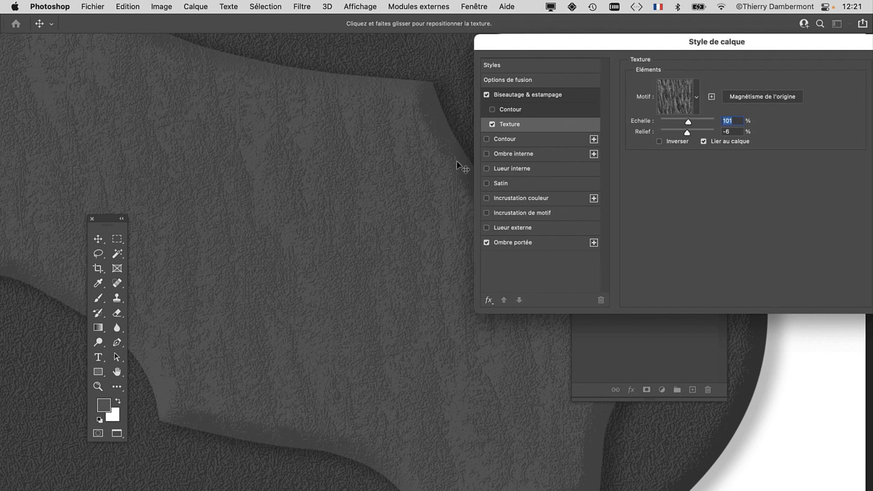
drag(673, 43, 489, 43)
click(730, 62)
Activate the Eraser and save the document under the new name demo tache test - 02.psd
key(e)
click(93, 6)
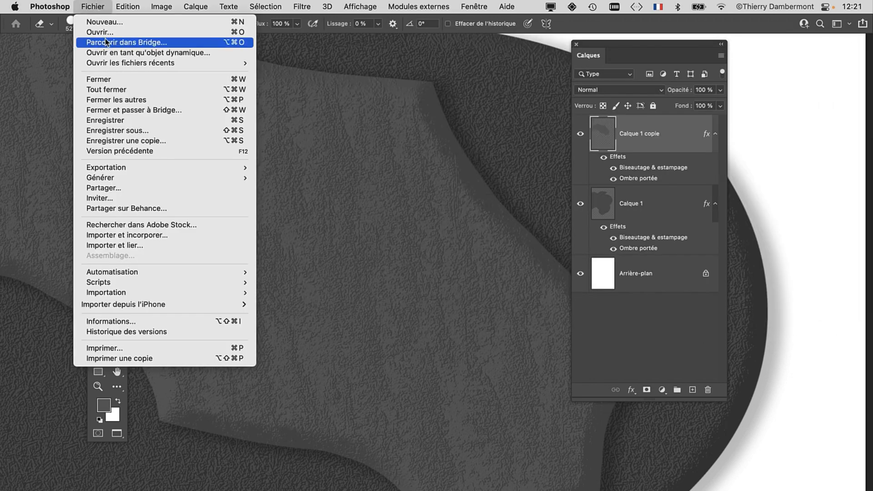
click(306, 164)
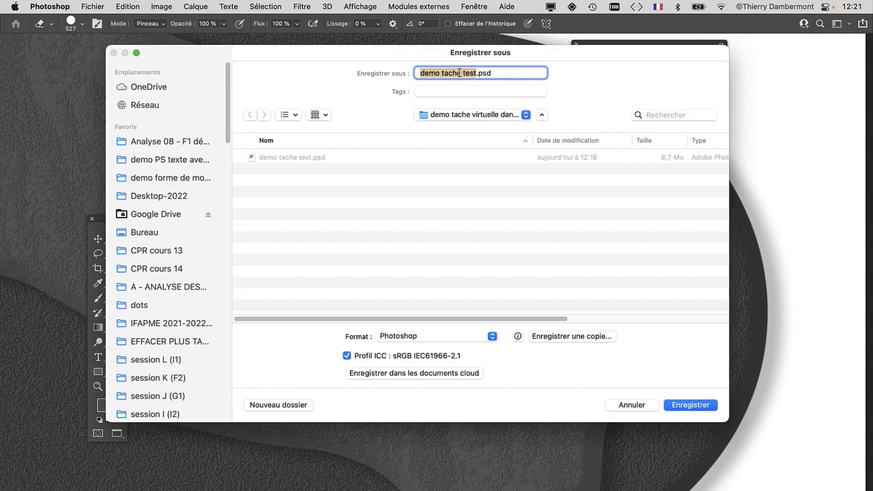
click(471, 73)
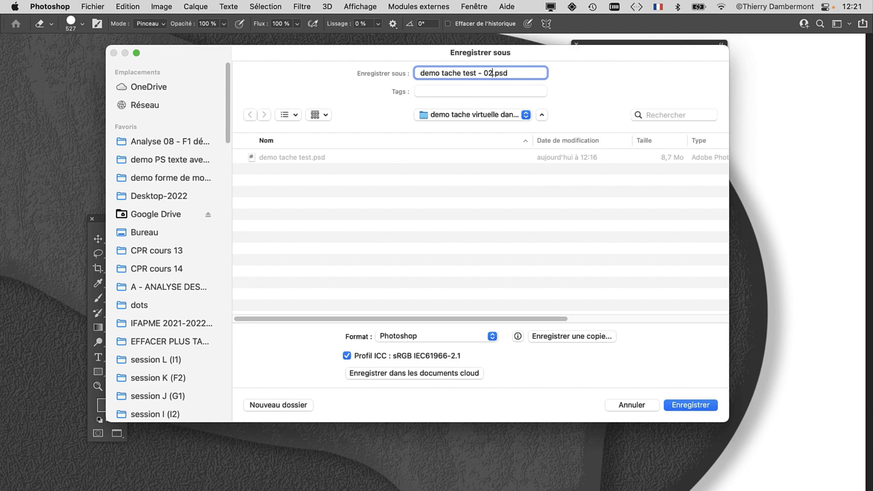
click(711, 410)
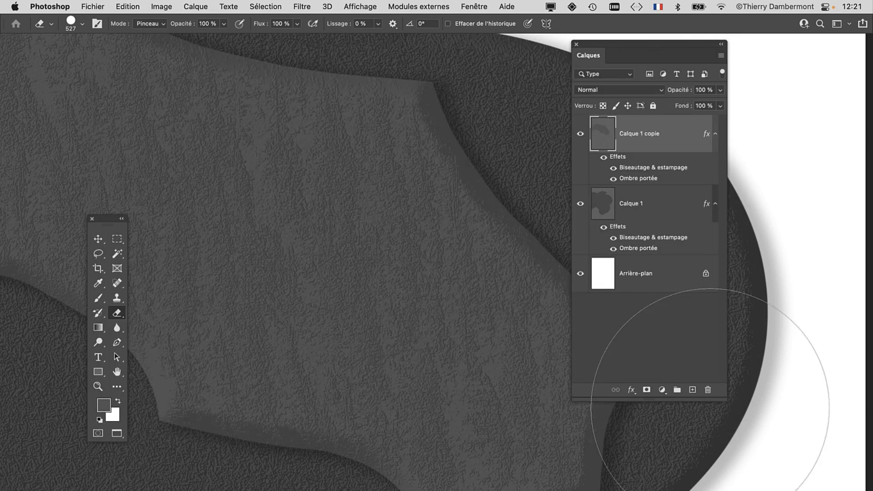
Reduce the Eraser to 280 px, then try a tip spacing (Pas) of 1 % and set it to 25 %
drag(449, 313, 338, 324)
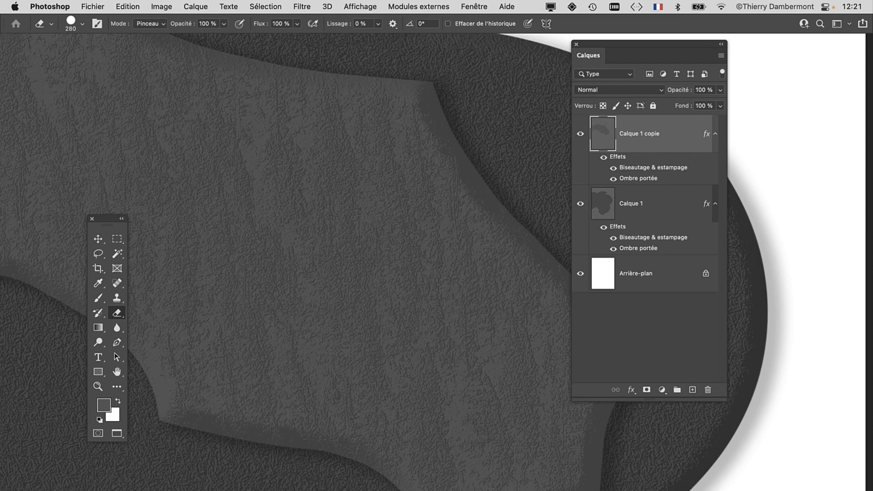
key(F5)
drag(243, 349, 274, 120)
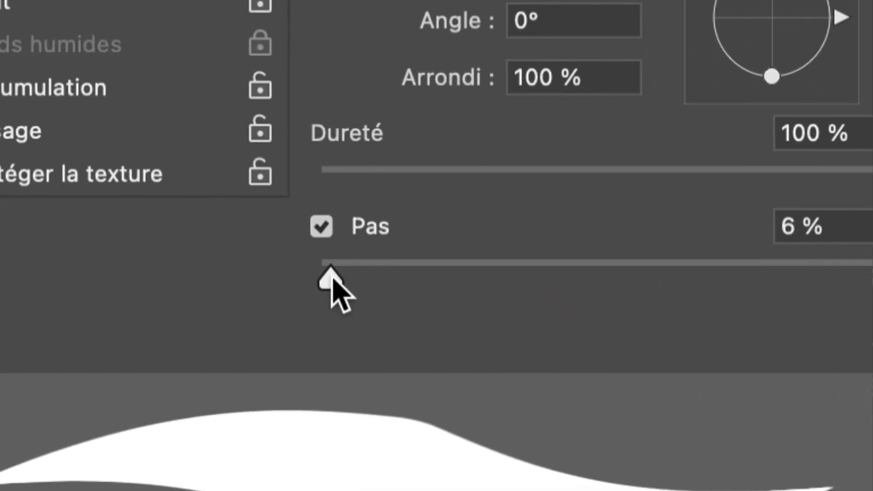
drag(253, 282, 240, 284)
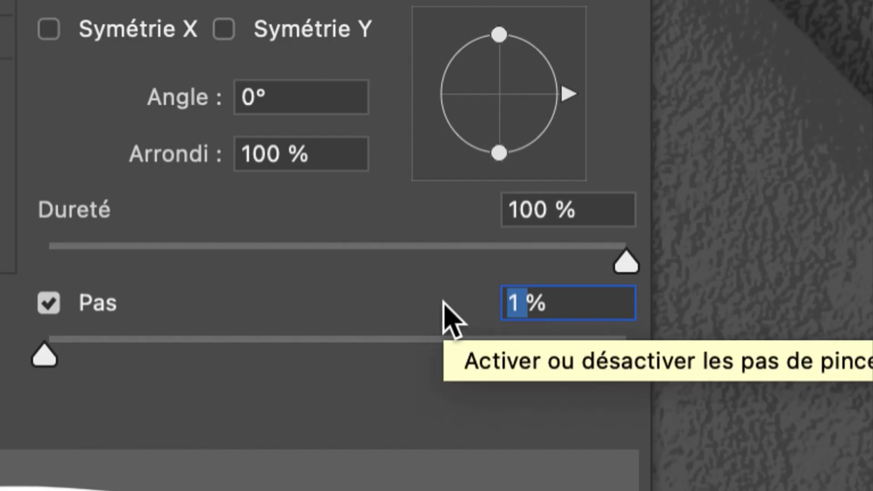
text(25)
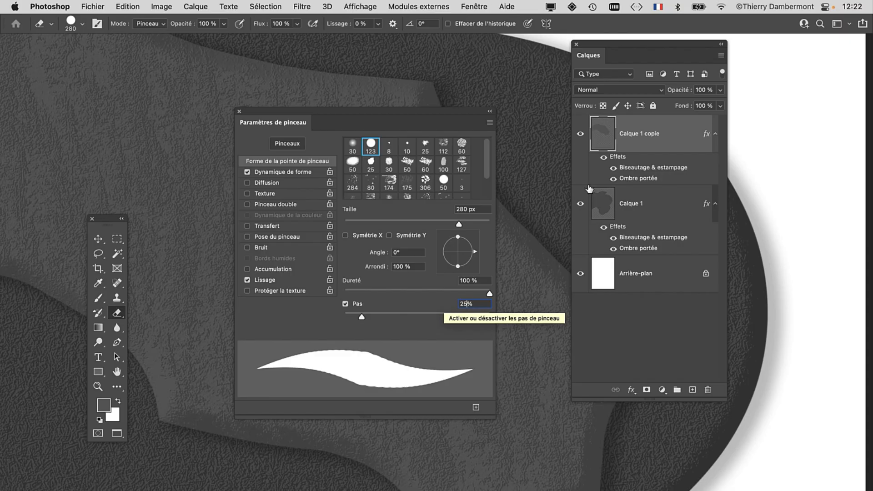
Switch to the Brush at 333 px with 1 % spacing and paint a horizontal test band below the large shape on Calque 1 copie
drag(633, 44, 789, 60)
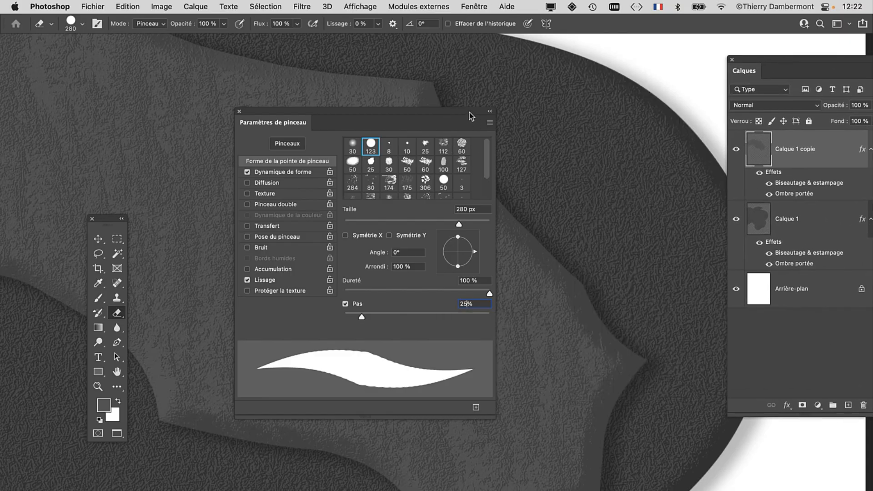
drag(470, 116, 284, 111)
scroll(487, 204, down, 5)
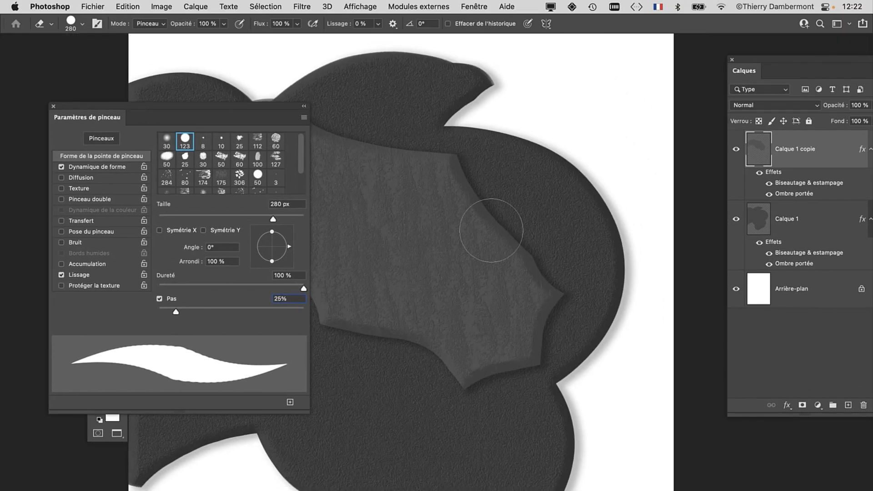
drag(493, 248, 595, 41)
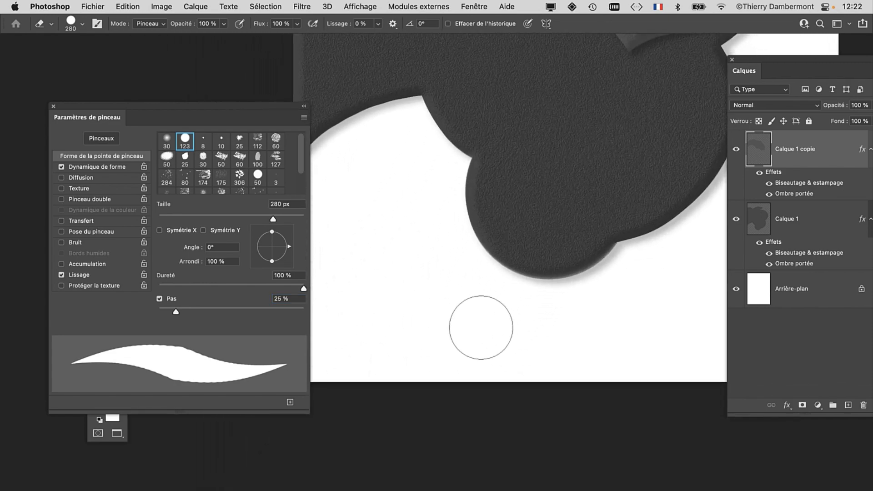
drag(166, 110, 376, 294)
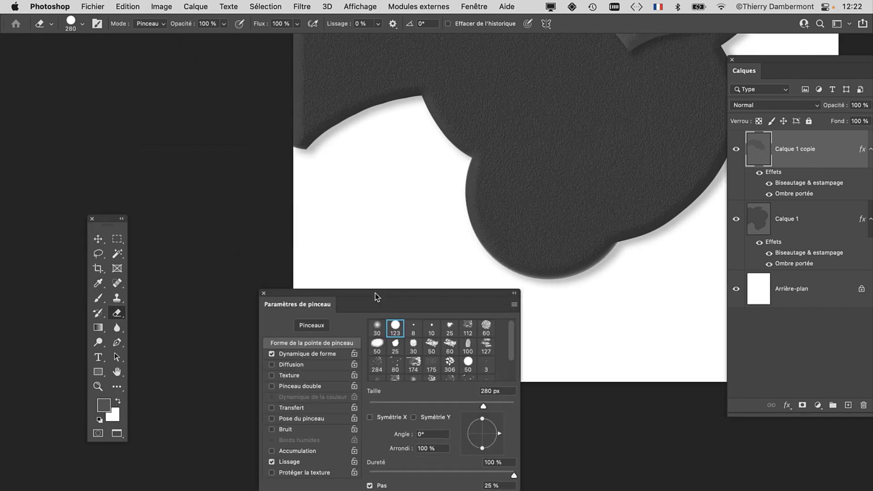
double_click(376, 294)
key(b)
double_click(280, 310)
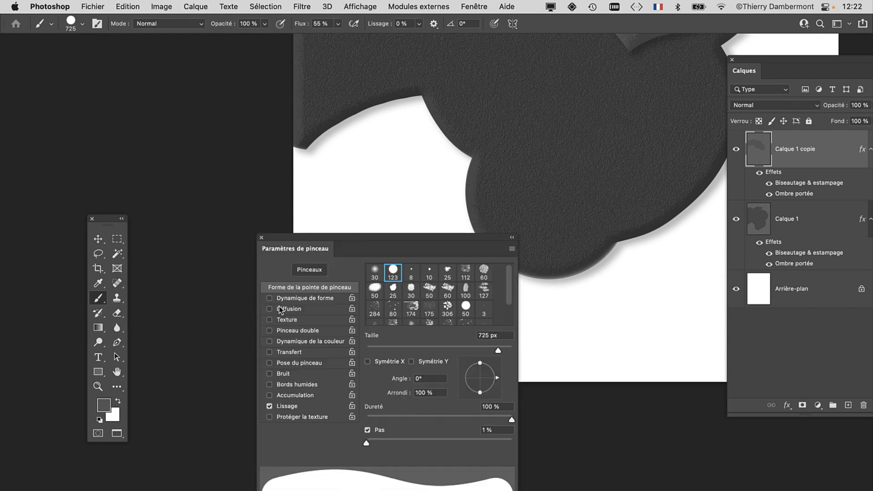
mouse_move(397, 241)
mouse_down()
mouse_move(530, 341)
mouse_move(607, 431)
mouse_up()
double_click(608, 431)
mouse_move(361, 333)
mouse_down()
mouse_move(272, 329)
mouse_move(531, 332)
mouse_move(658, 319)
mouse_up()
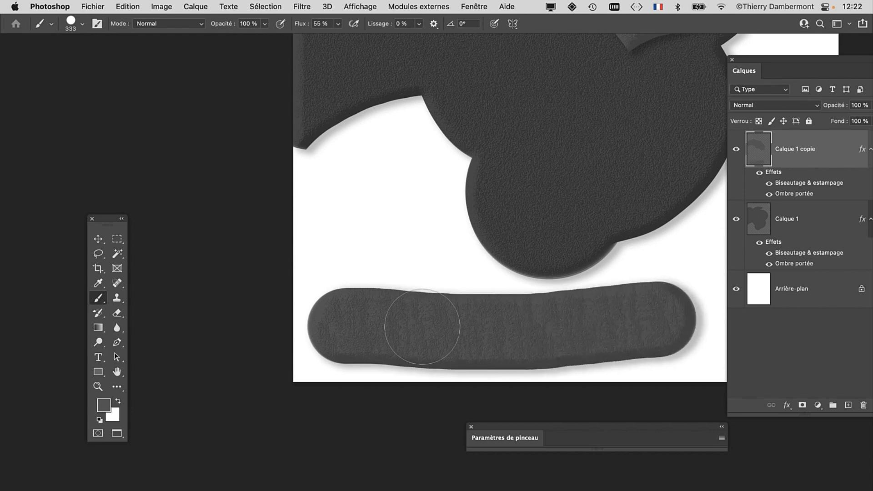
Undo the painted test band and set the brush tip spacing (Pas) to 25 %
drag(422, 339, 325, 242)
double_click(514, 439)
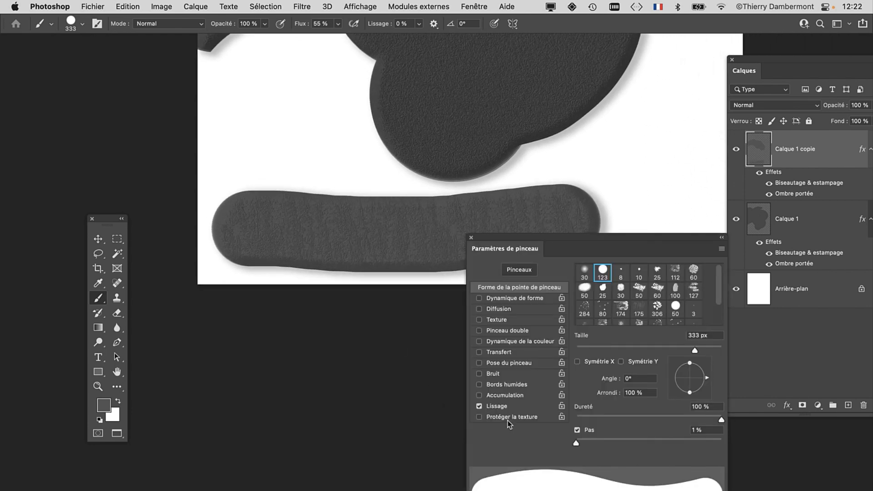
key(super+z)
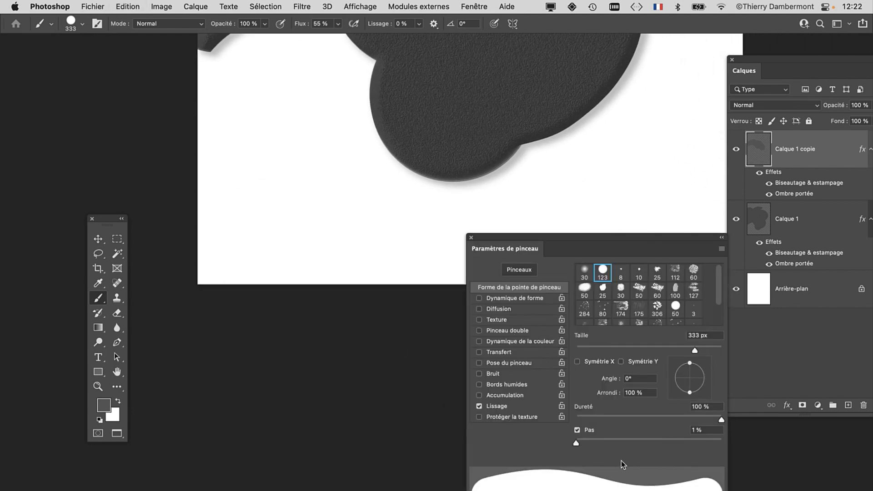
text(5)
key(Return)
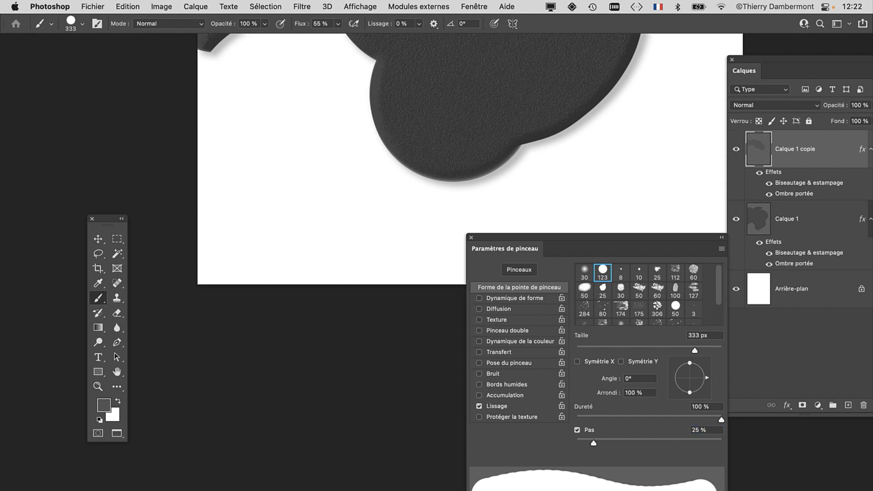
Paint a horizontal test band with the 25 % spacing in the blank area below the large shape
drag(525, 240, 591, 310)
double_click(592, 309)
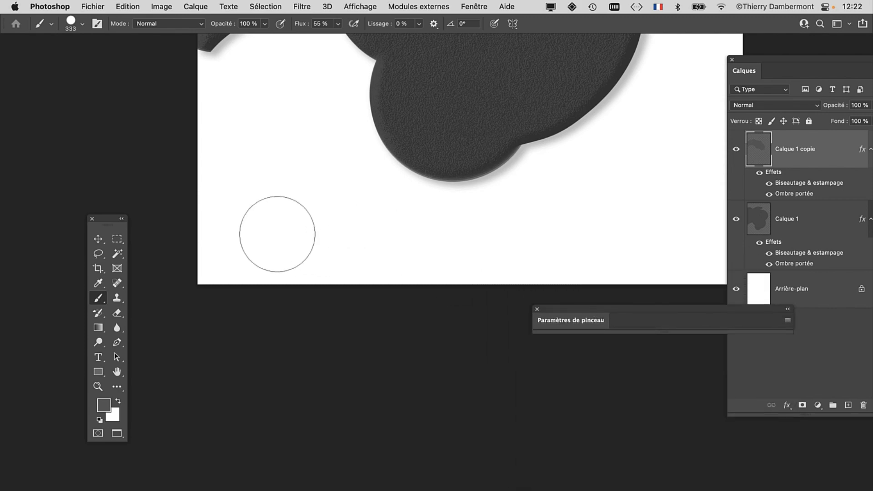
drag(259, 230, 628, 223)
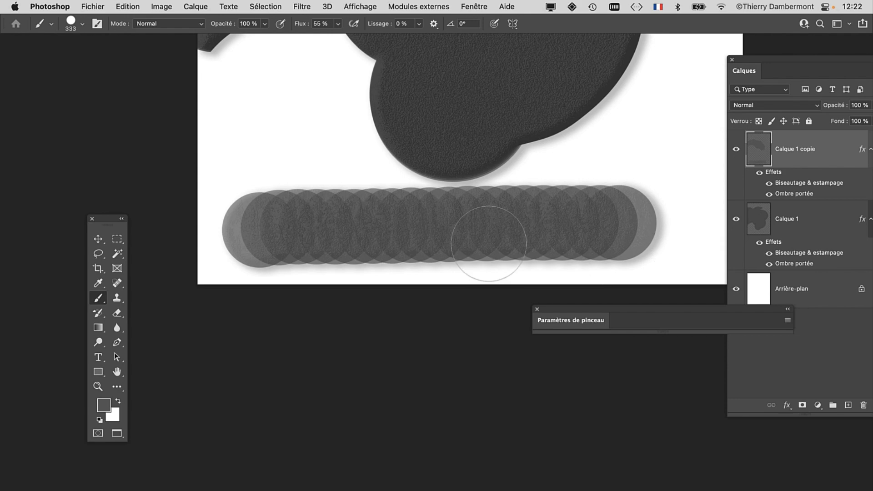
Undo the widely spaced test band and bring the brush tip spacing back to 1 %
double_click(563, 321)
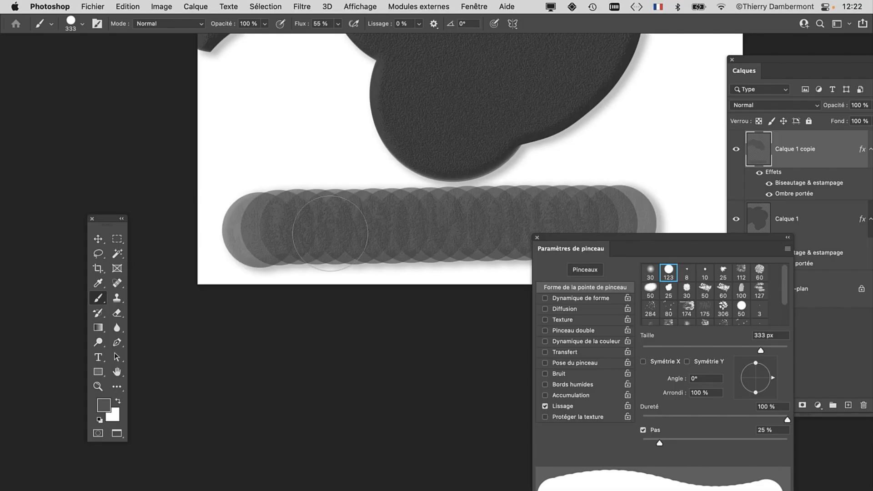
key(super+z)
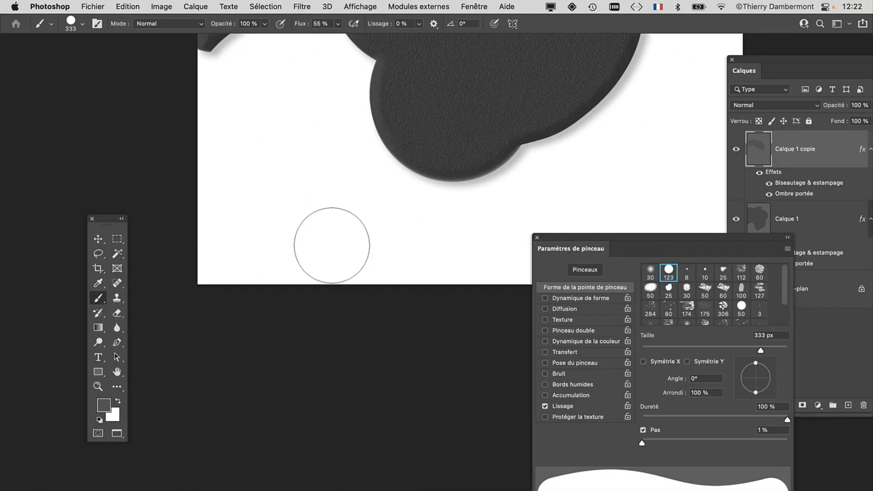
Paint a wide band below the large shape with a 318 px brush and enlarge it along its lower edge and upper-left end
mouse_move(256, 240)
mouse_down()
mouse_move(248, 234)
mouse_move(503, 218)
mouse_move(602, 200)
mouse_up()
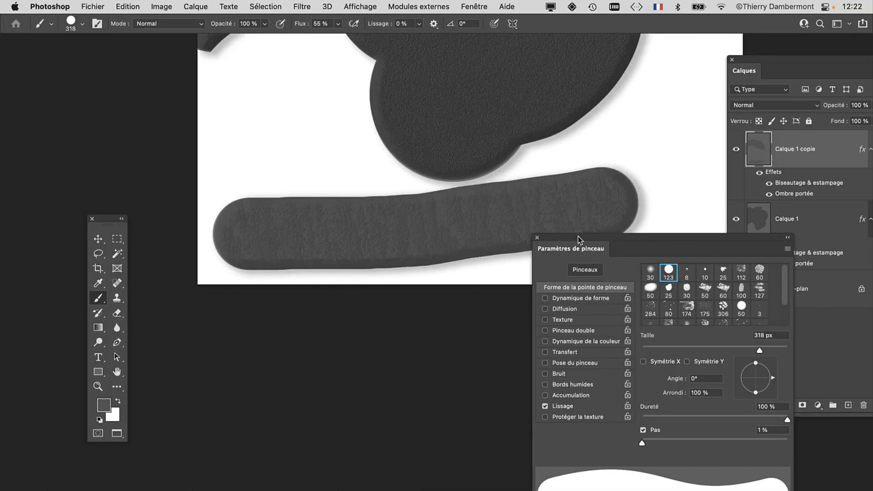
mouse_move(578, 236)
mouse_down()
mouse_move(642, 329)
mouse_move(279, 92)
mouse_move(119, 68)
mouse_up()
double_click(642, 330)
double_click(122, 81)
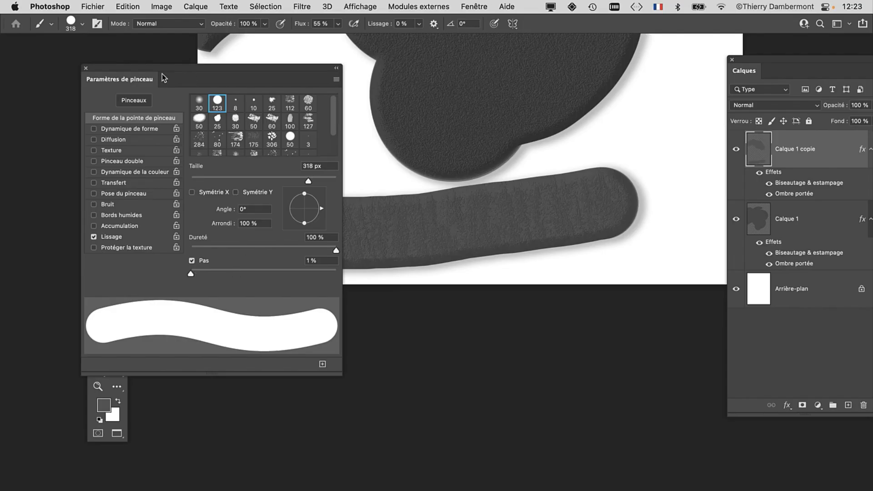
drag(168, 68, 308, 340)
double_click(308, 340)
mouse_move(317, 197)
mouse_down()
mouse_move(243, 183)
mouse_move(239, 173)
mouse_move(529, 255)
mouse_up()
mouse_move(340, 182)
mouse_down()
mouse_move(341, 209)
mouse_move(231, 256)
mouse_up()
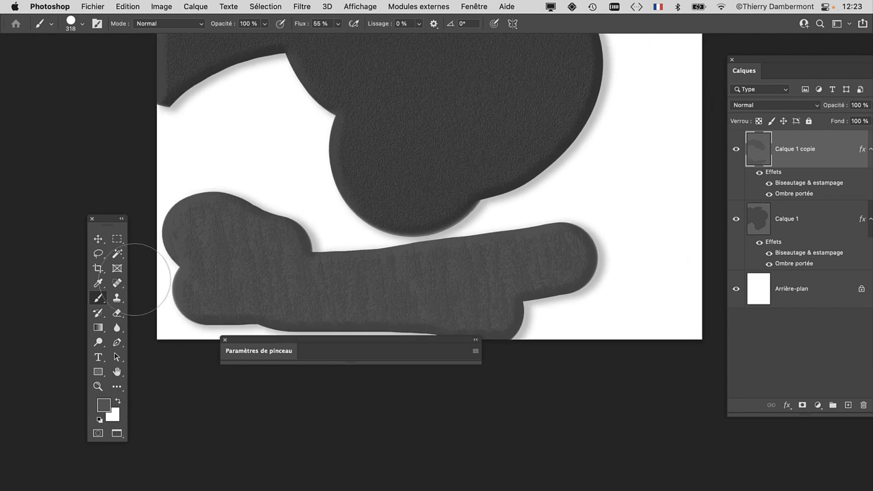
Switch to the Eraser and set its tip spacing (Pas) to 1 %
click(117, 313)
double_click(267, 350)
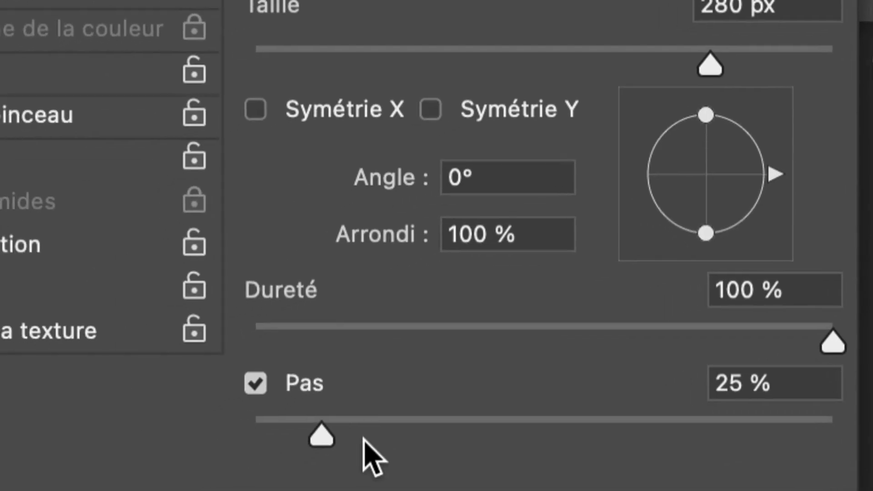
drag(324, 436, 255, 436)
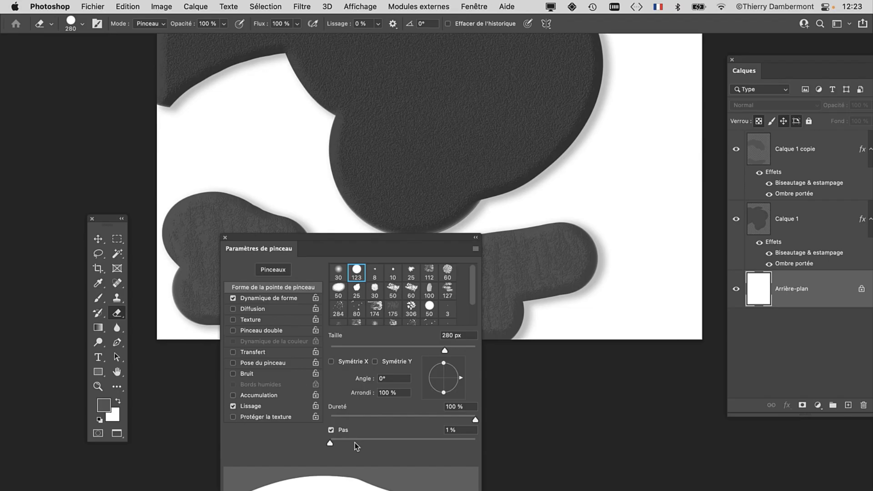
mouse_move(317, 240)
mouse_down()
mouse_move(410, 253)
mouse_move(623, 306)
mouse_up()
double_click(622, 306)
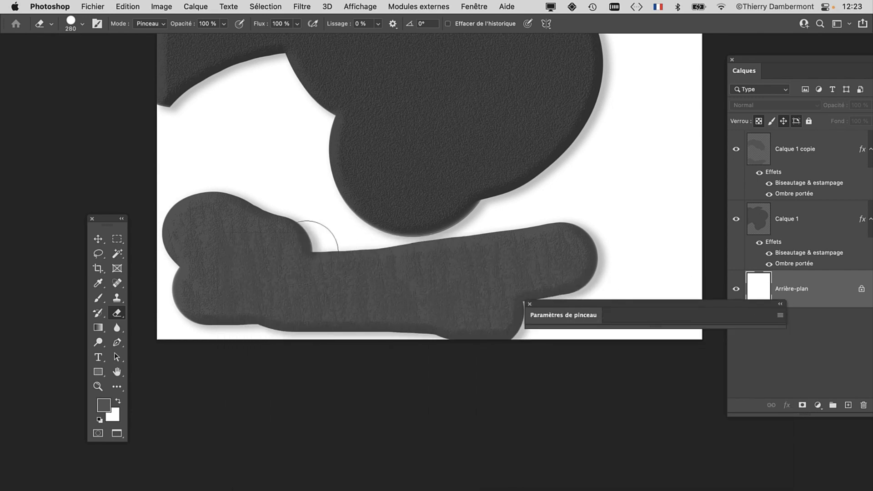
drag(553, 315, 580, 122)
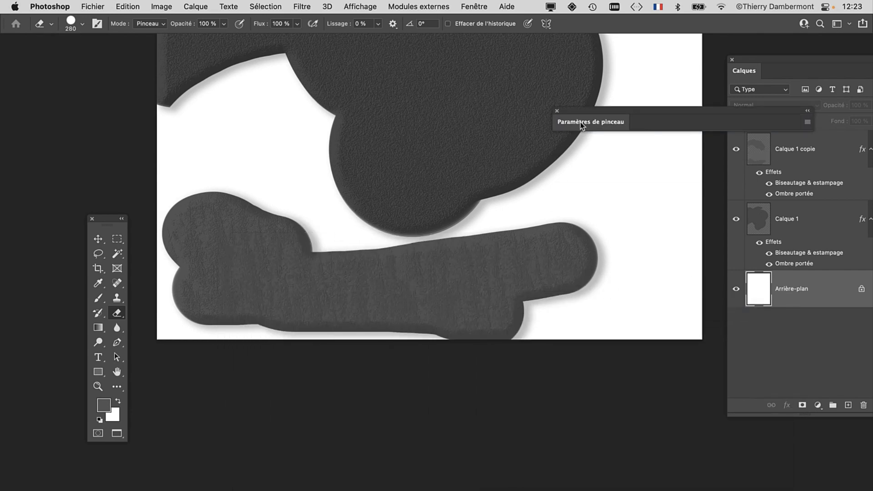
click(585, 126)
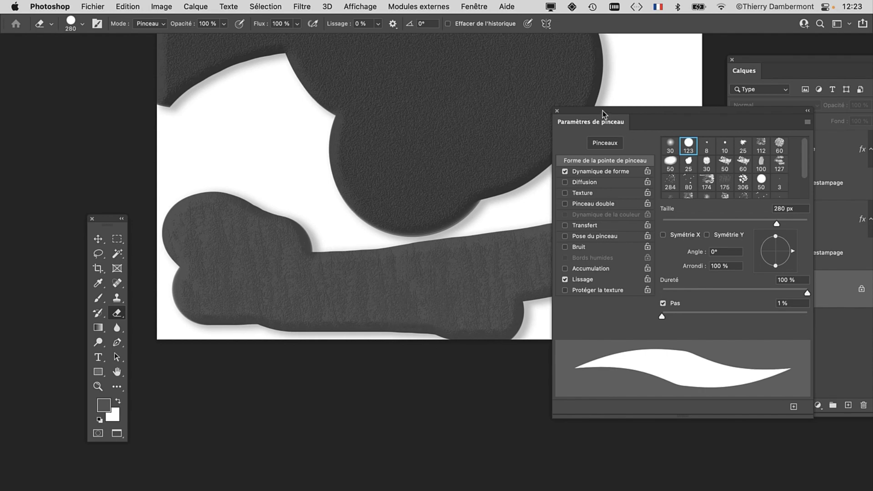
drag(603, 114, 392, 300)
click(392, 300)
click(266, 7)
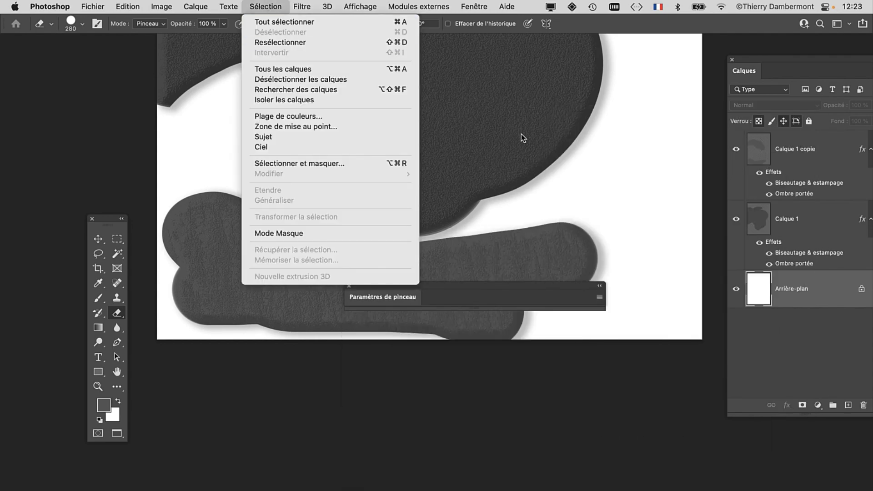
click(571, 191)
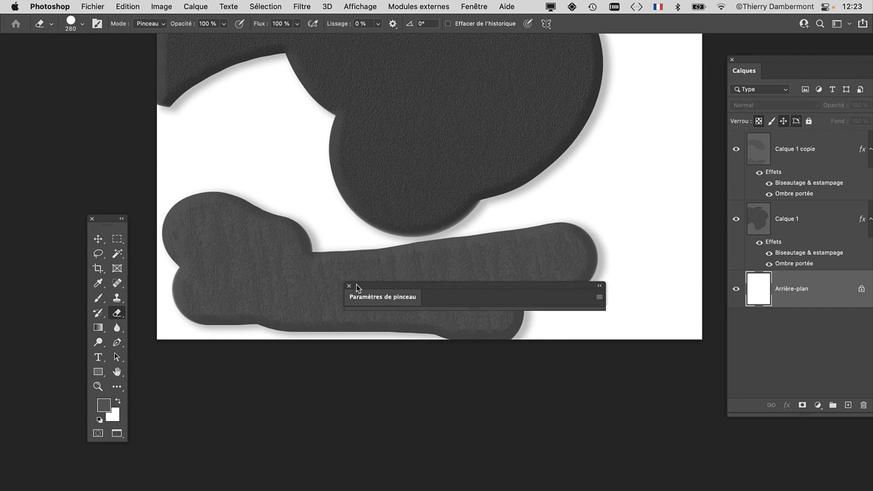
Erase along the edges of the textured band below the large shape on the Calque 1 copie layer, using the 280 px eraser
drag(357, 288, 256, 66)
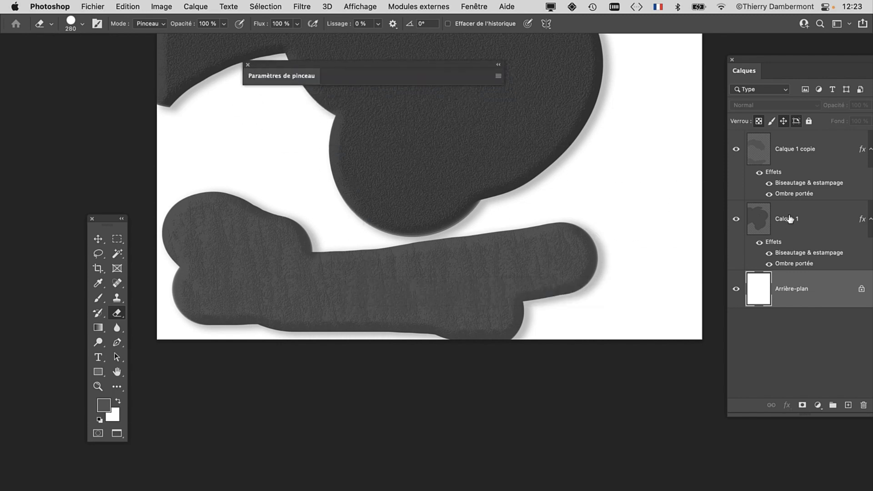
click(796, 156)
mouse_move(505, 292)
mouse_down()
mouse_move(559, 280)
mouse_move(575, 249)
mouse_move(569, 236)
mouse_move(527, 276)
mouse_move(498, 284)
mouse_move(514, 243)
mouse_move(453, 243)
mouse_move(383, 216)
mouse_move(237, 222)
mouse_move(192, 195)
mouse_move(157, 225)
mouse_move(166, 274)
mouse_move(292, 220)
mouse_move(360, 211)
mouse_move(475, 264)
mouse_move(479, 336)
mouse_move(493, 343)
mouse_move(146, 338)
mouse_up()
mouse_move(523, 191)
mouse_down()
mouse_move(439, 414)
mouse_move(408, 391)
mouse_move(455, 435)
mouse_up()
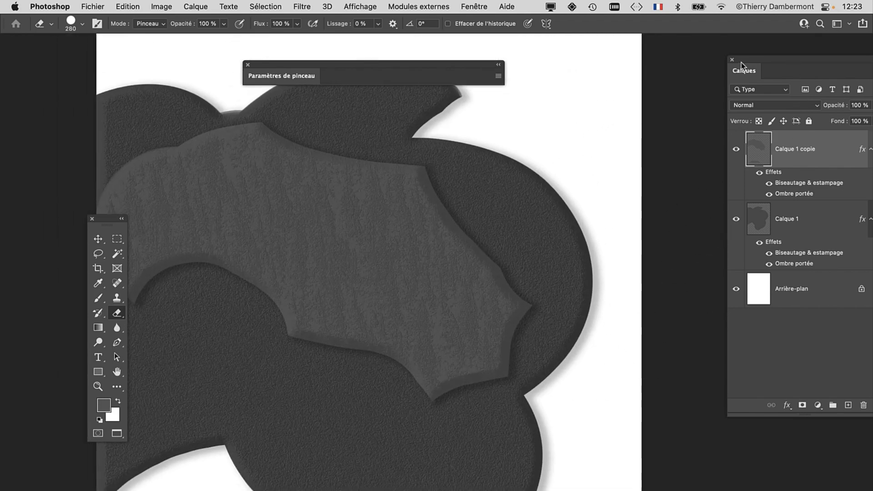
Set the bevel texture of Calque 1 copie to 245 % scale and +10 % depth, check its drop shadow settings, and apply the style
drag(742, 65, 626, 30)
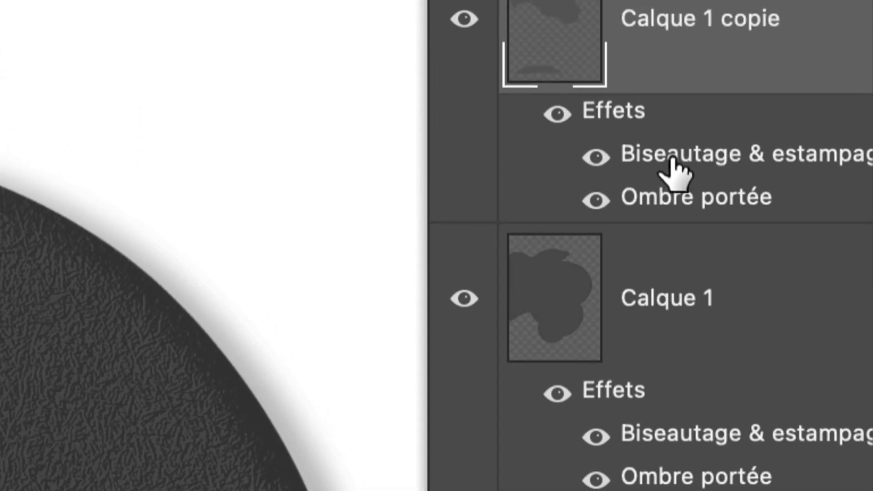
double_click(672, 158)
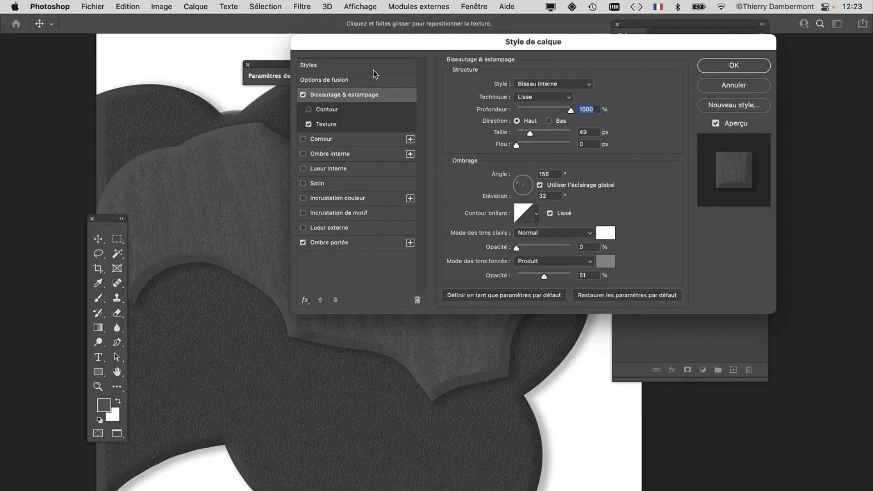
click(518, 127)
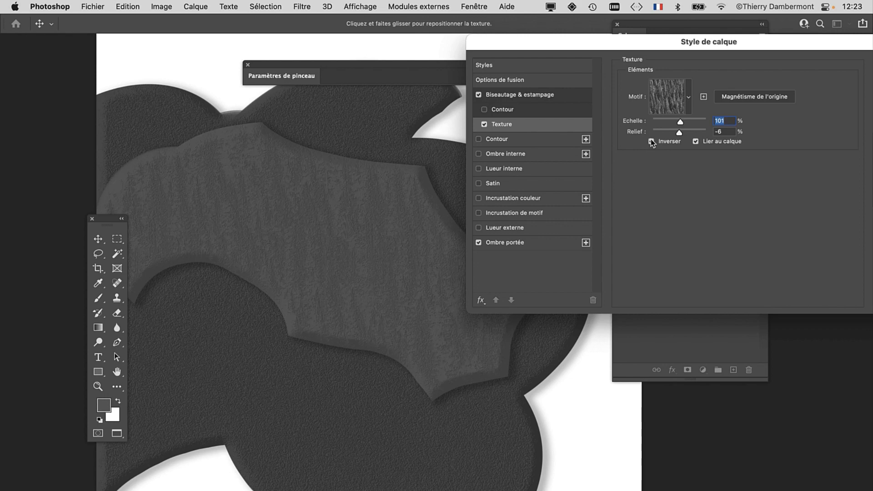
drag(678, 132, 676, 133)
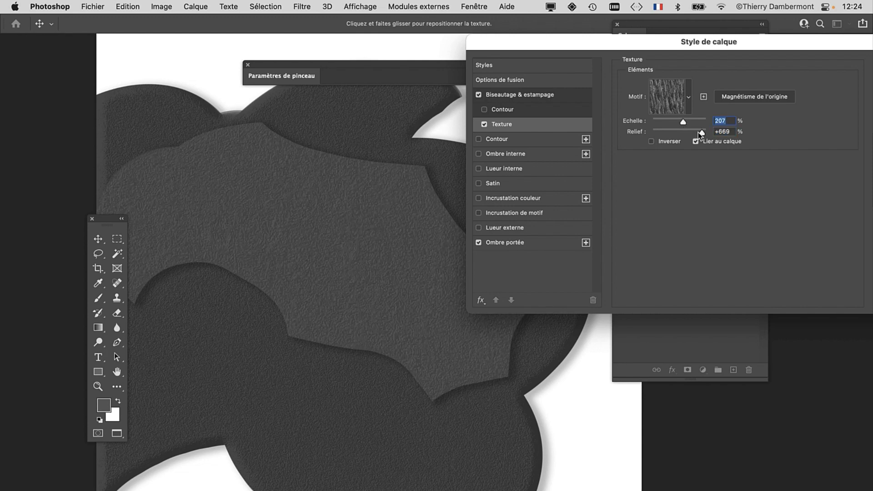
mouse_move(681, 133)
mouse_down()
mouse_move(692, 122)
mouse_move(674, 134)
mouse_move(687, 123)
mouse_up()
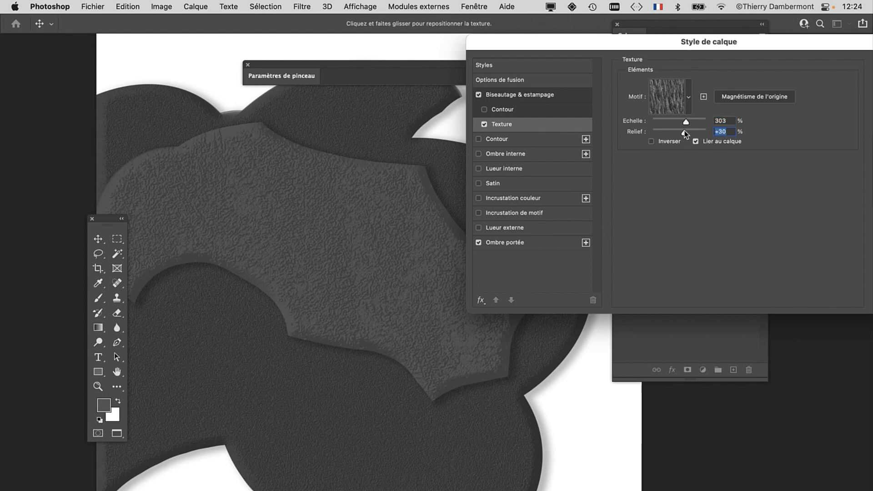
mouse_move(675, 132)
mouse_down()
mouse_move(694, 123)
mouse_move(682, 133)
mouse_up()
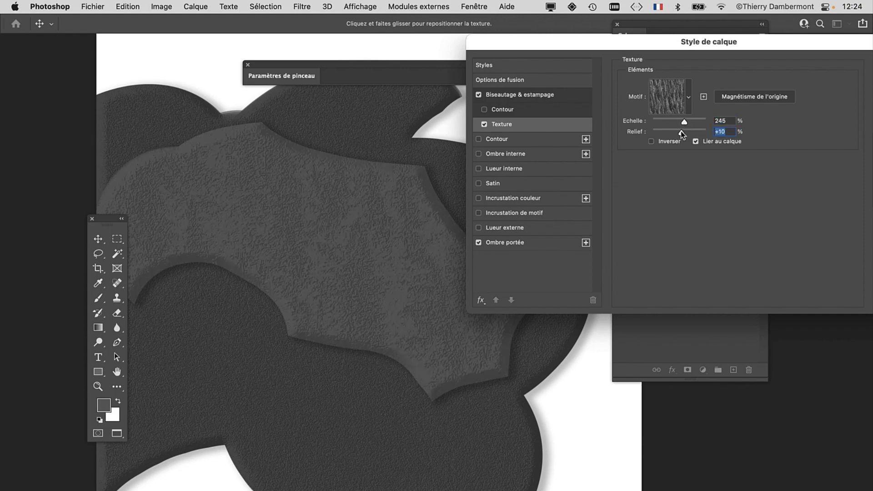
drag(669, 47, 476, 47)
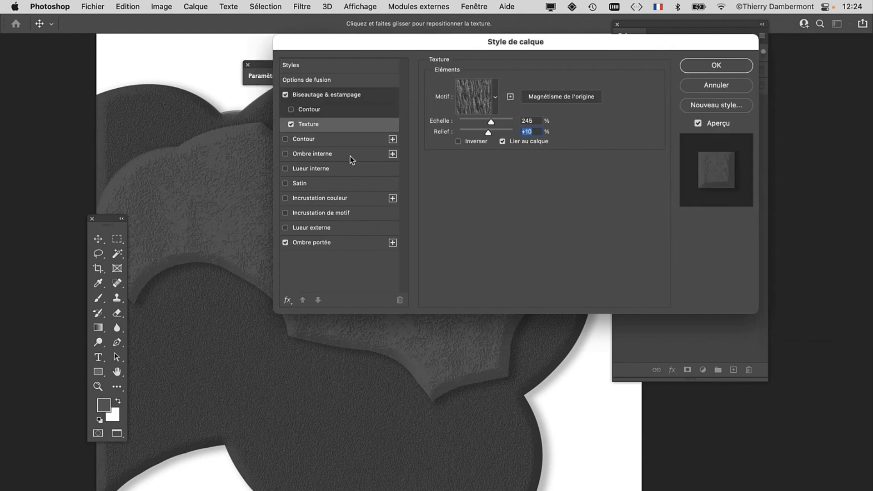
click(319, 242)
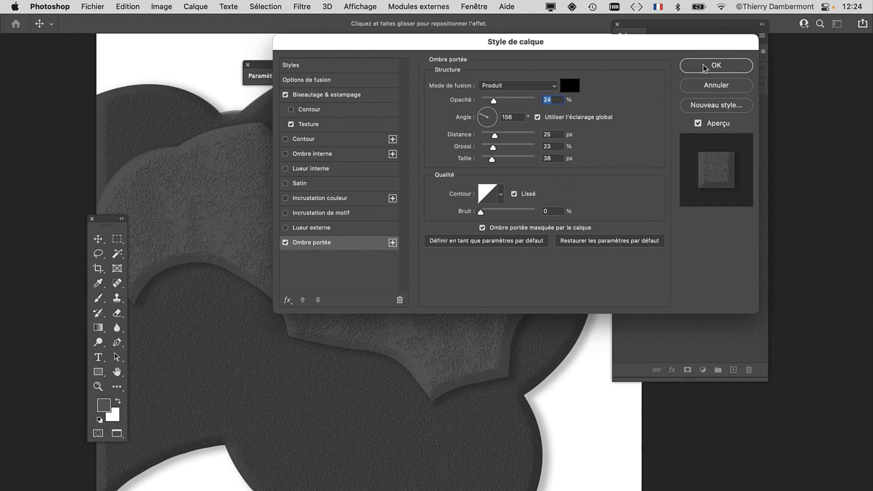
click(713, 66)
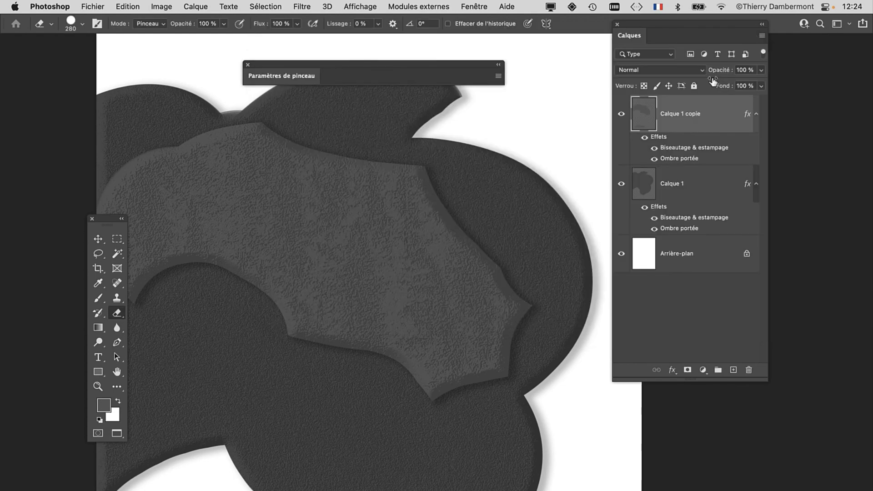
Close the brush settings and layers palettes and enlarge the eraser to 444 px
click(249, 65)
click(617, 23)
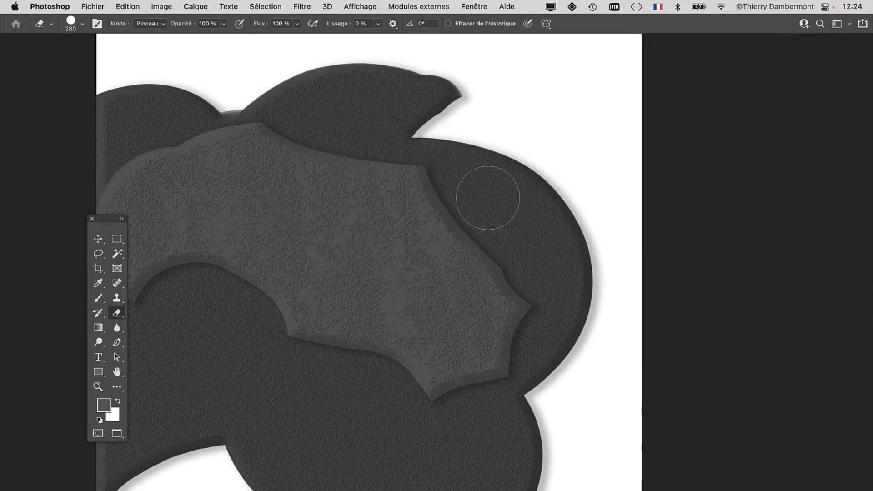
scroll(377, 239, down, 6)
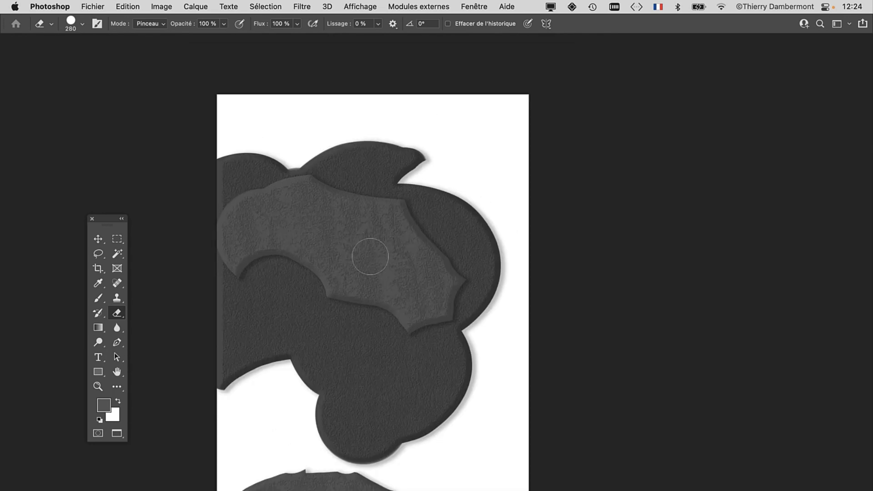
drag(366, 286, 398, 286)
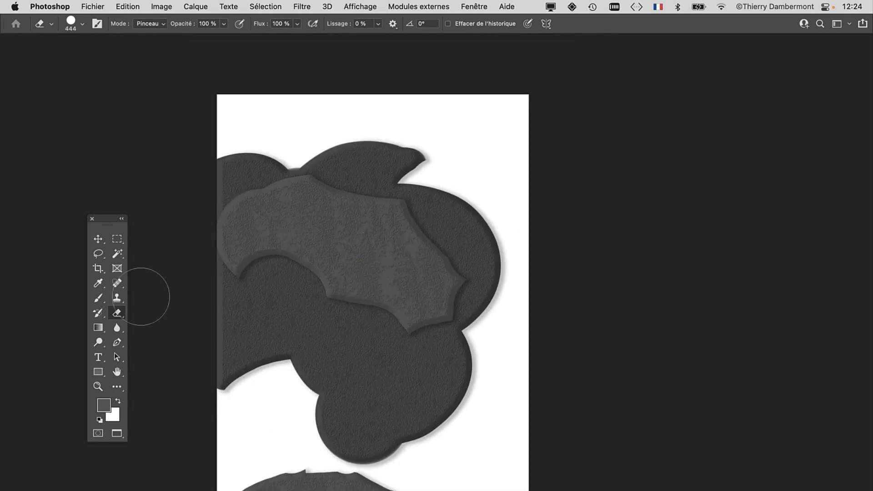
Paint with the 318 px brush around the lighter textured shape to enlarge it over most of the dark shape
click(98, 302)
mouse_move(312, 279)
mouse_down()
mouse_move(283, 258)
mouse_move(289, 277)
mouse_move(352, 286)
mouse_move(352, 271)
mouse_move(294, 279)
mouse_up()
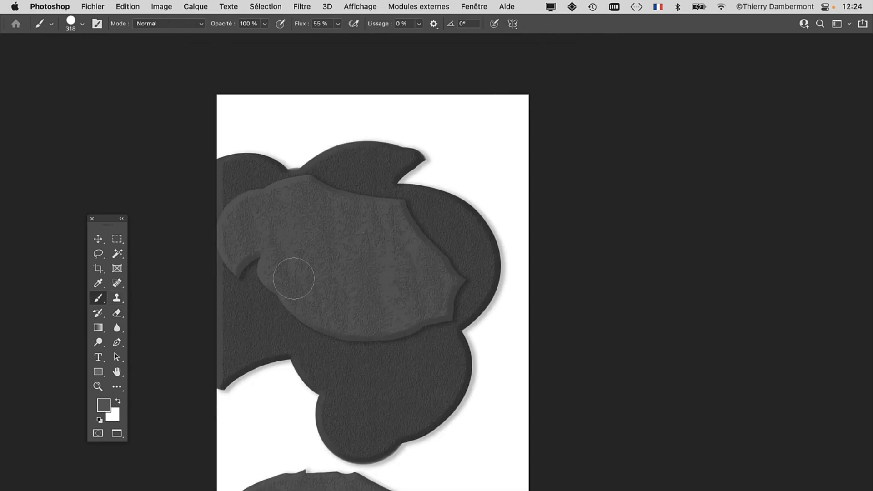
drag(351, 279, 409, 296)
mouse_move(325, 308)
mouse_down()
mouse_move(338, 214)
mouse_move(410, 205)
mouse_move(431, 285)
mouse_move(363, 302)
mouse_up()
Erase the enlarged textured shape's upper and outer edges and carve a rounded opening through its middle with the 444 px eraser
click(117, 313)
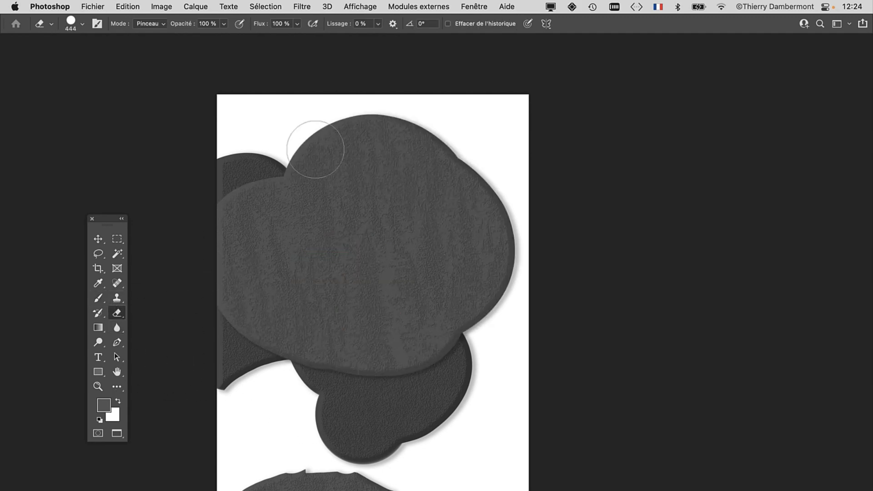
mouse_move(315, 150)
mouse_down()
mouse_move(303, 135)
mouse_move(200, 213)
mouse_move(202, 296)
mouse_move(230, 366)
mouse_up()
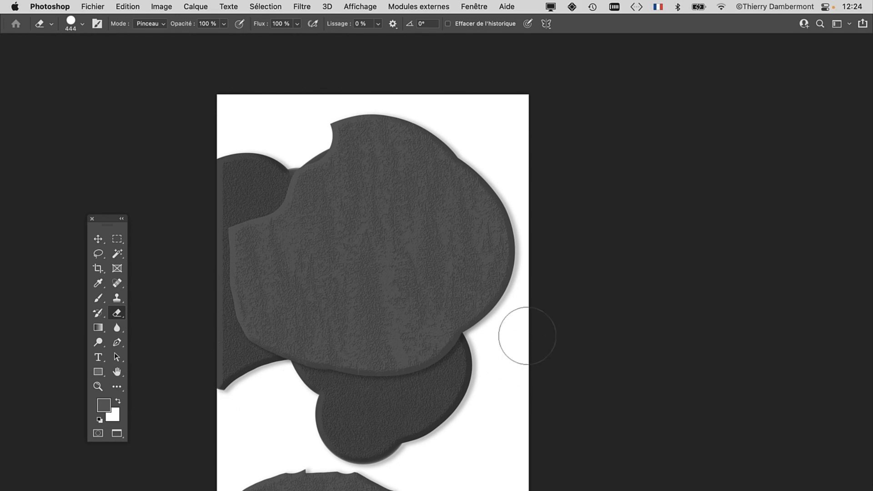
mouse_move(528, 336)
mouse_down()
mouse_move(476, 138)
mouse_move(373, 107)
mouse_move(292, 132)
mouse_move(250, 166)
mouse_move(330, 140)
mouse_move(435, 124)
mouse_move(494, 142)
mouse_move(513, 159)
mouse_move(373, 139)
mouse_move(280, 165)
mouse_move(492, 176)
mouse_move(540, 216)
mouse_move(515, 304)
mouse_move(456, 392)
mouse_move(452, 355)
mouse_move(355, 324)
mouse_move(310, 330)
mouse_move(385, 251)
mouse_move(395, 391)
mouse_up()
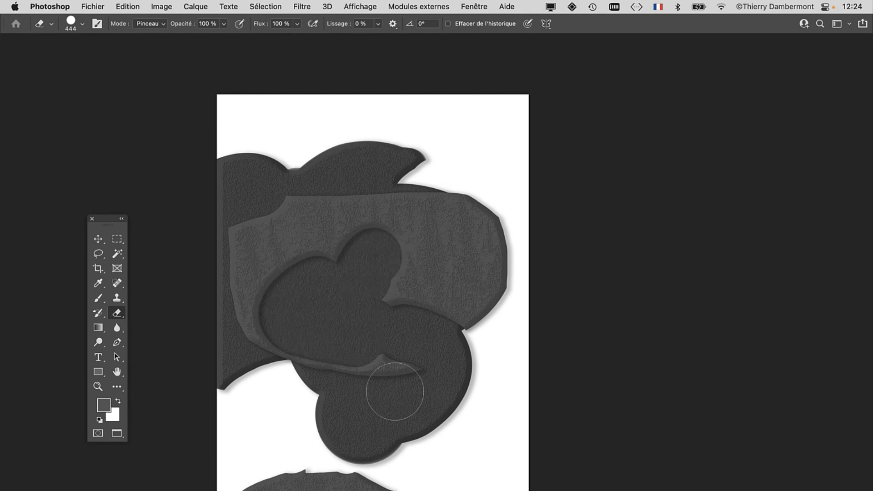
scroll(364, 346, up, 5)
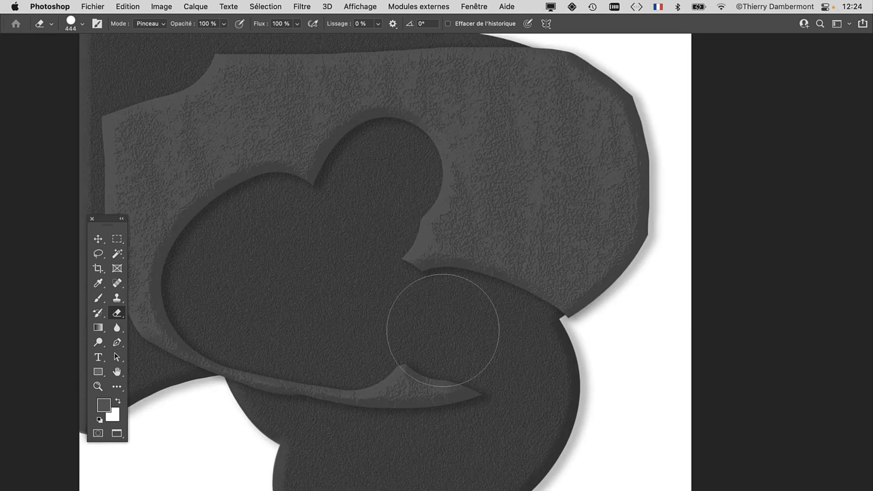
scroll(509, 371, down, 5)
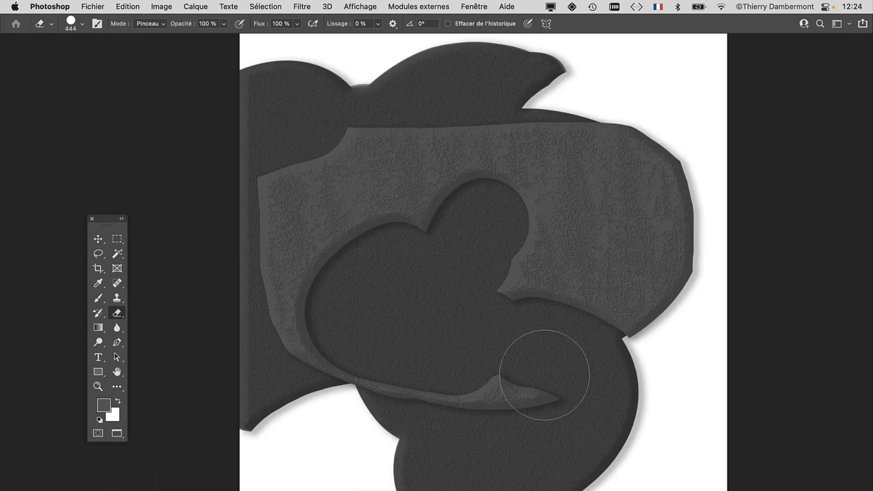
Save the document as demo tache test - 03.psd in Photoshop format, switch to the Move tool and reposition the toolbox
click(99, 6)
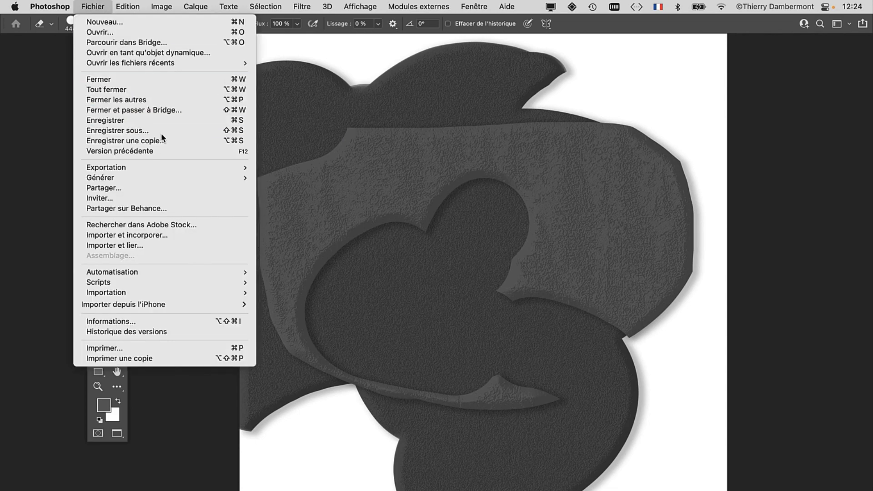
click(569, 166)
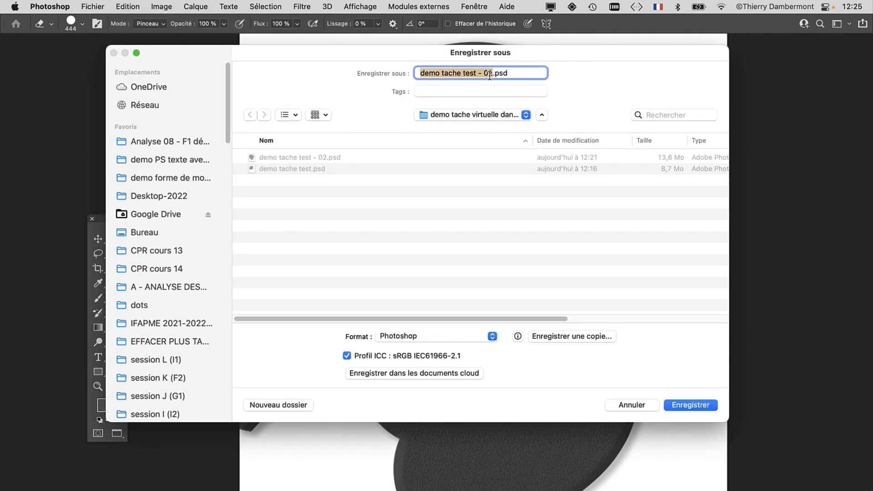
click(491, 75)
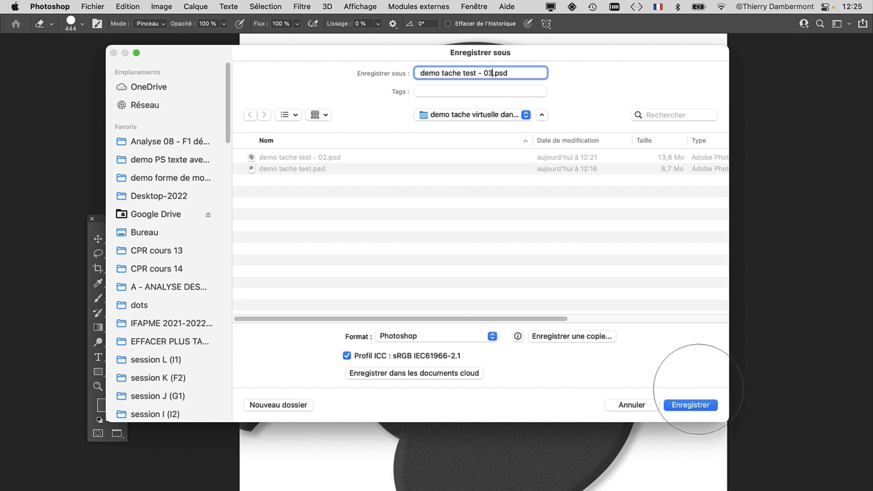
click(691, 404)
click(99, 239)
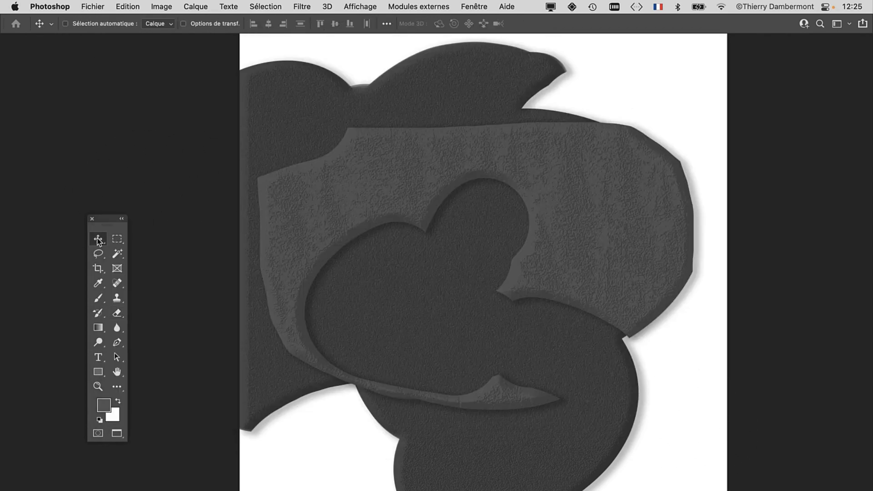
drag(121, 220, 99, 143)
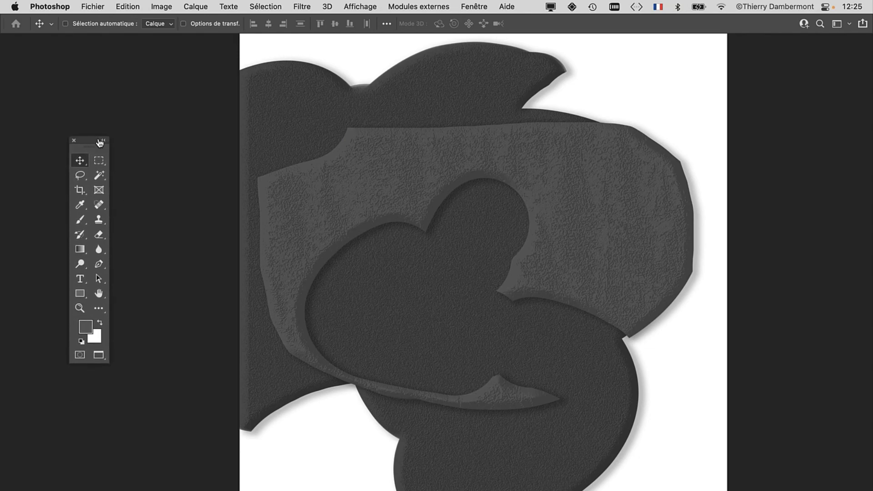